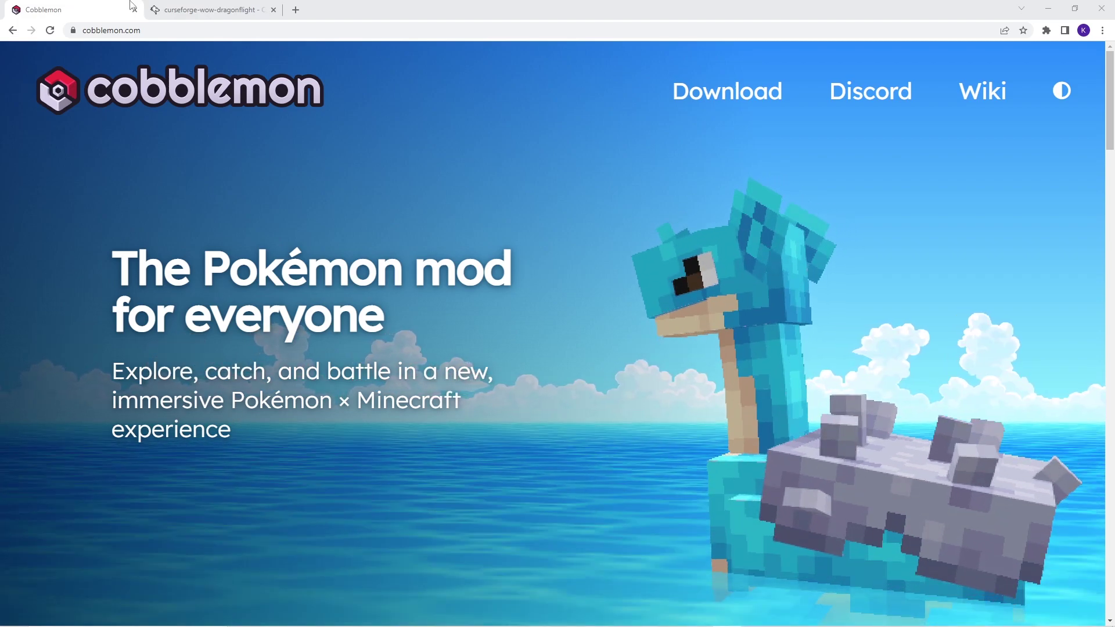
Download and install the CurseForge app for Windows from the Overwolf page, skipping its intro
left_click(219, 5)
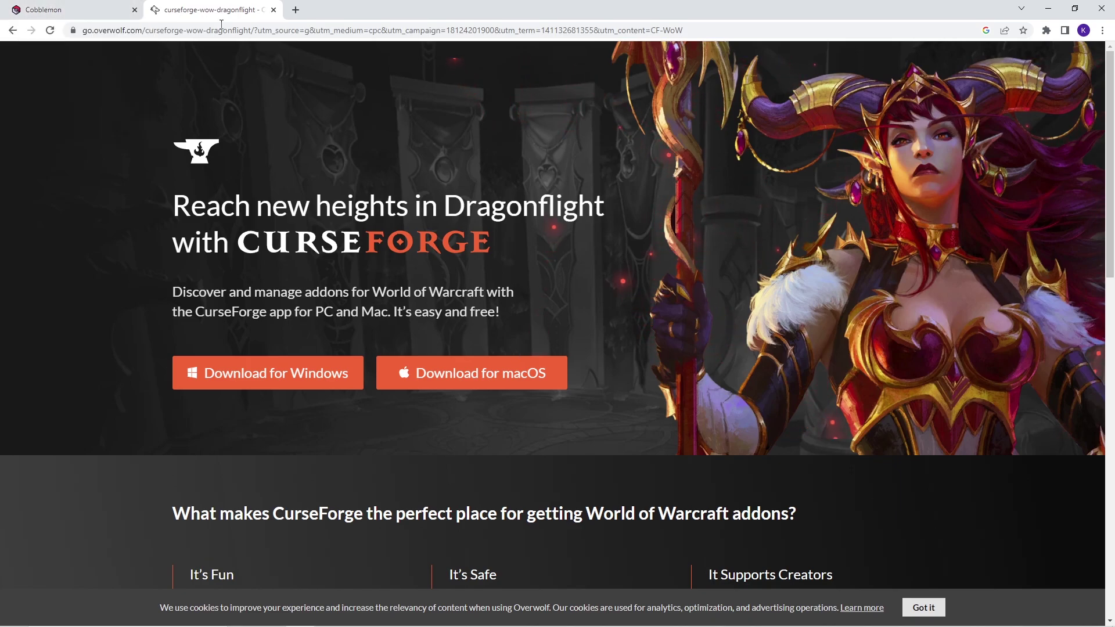
left_click(265, 373)
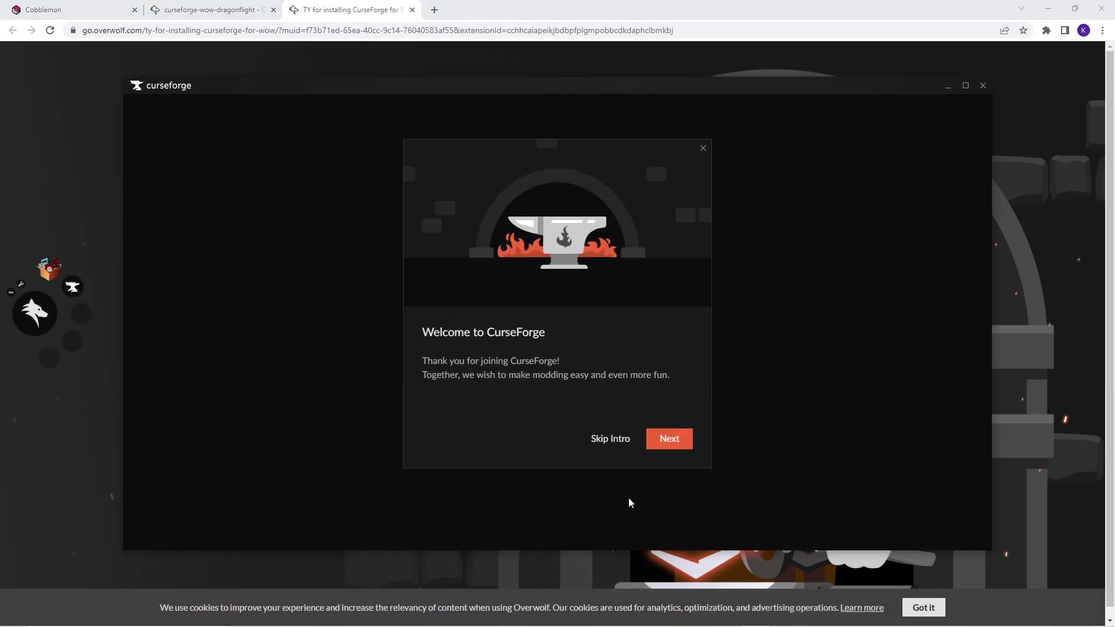
left_click(611, 444)
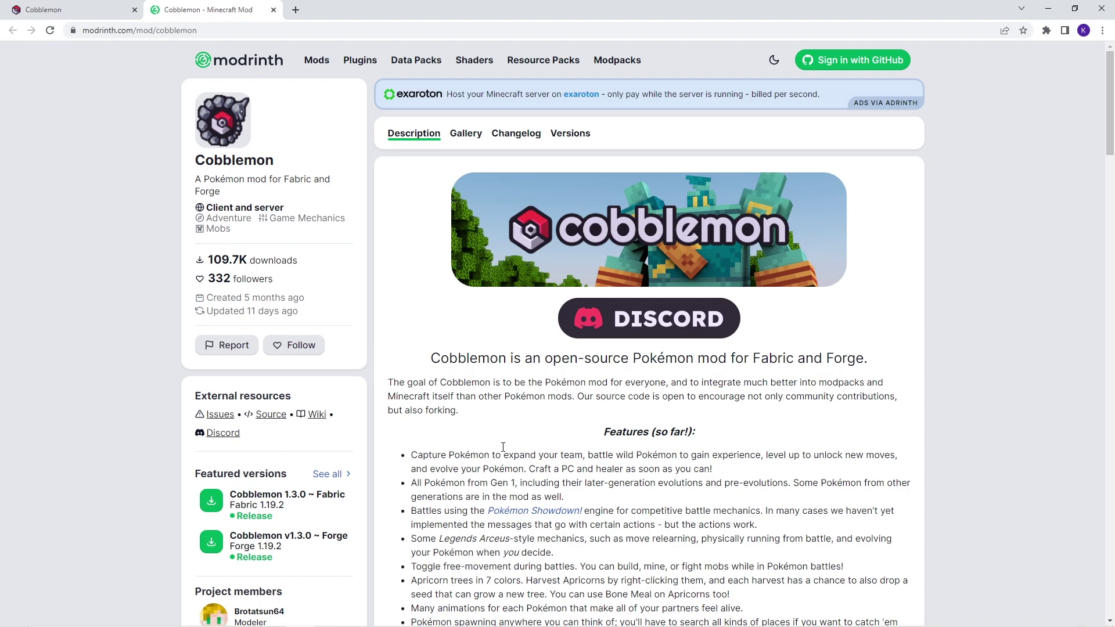
Download the Cobblemon 1.3.0 Fabric release for Minecraft 1.19.2 from its Modrinth versions page
scroll(517, 439, "down", 4)
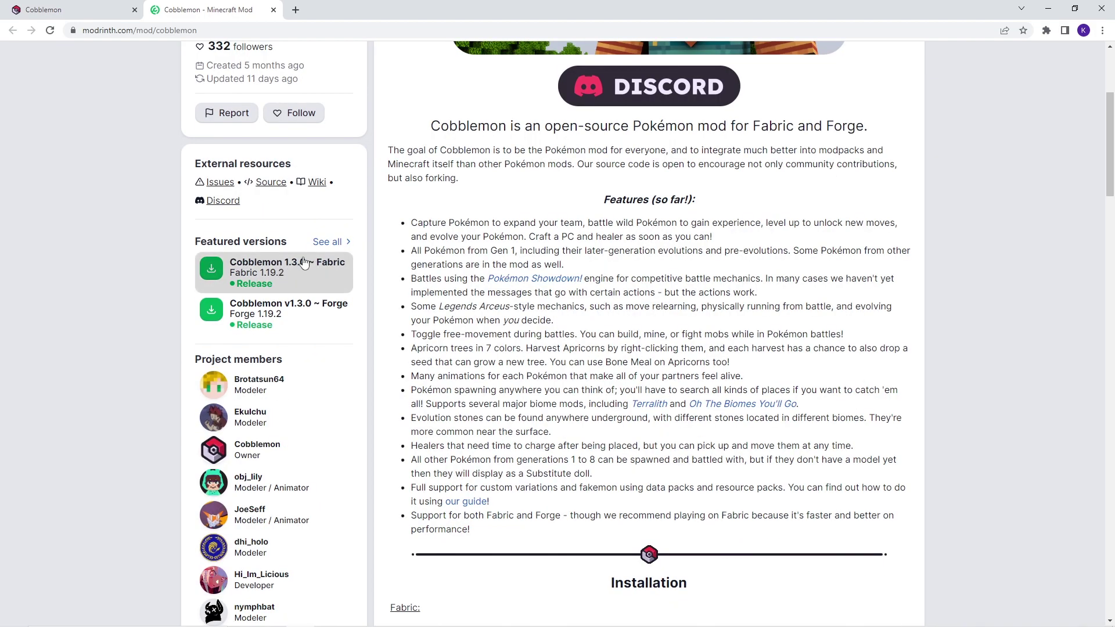
left_click(329, 242)
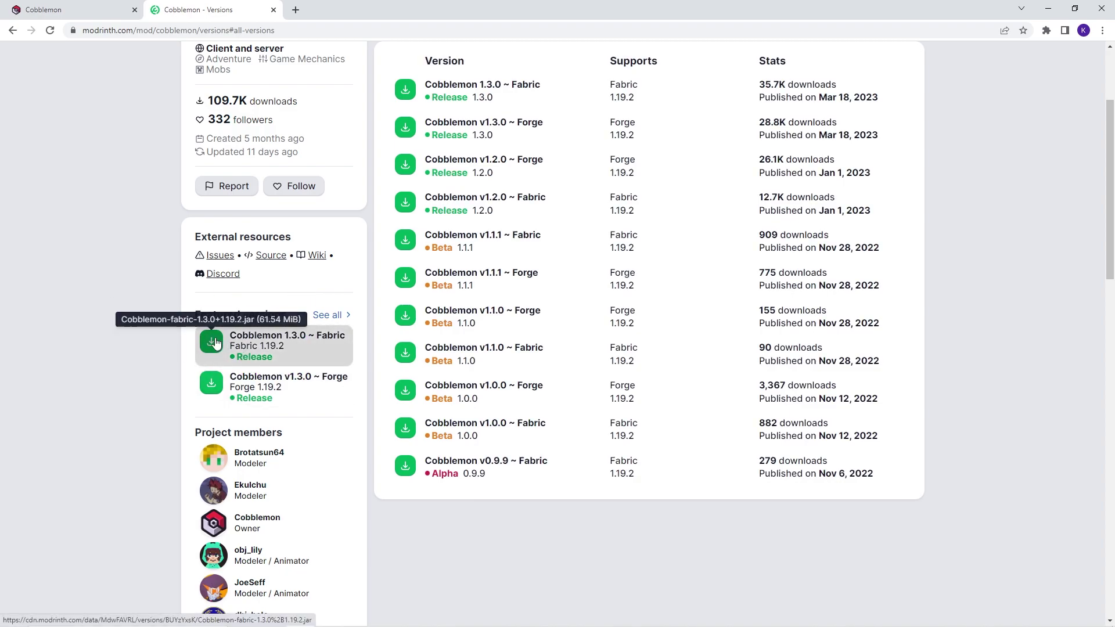
left_click(213, 342)
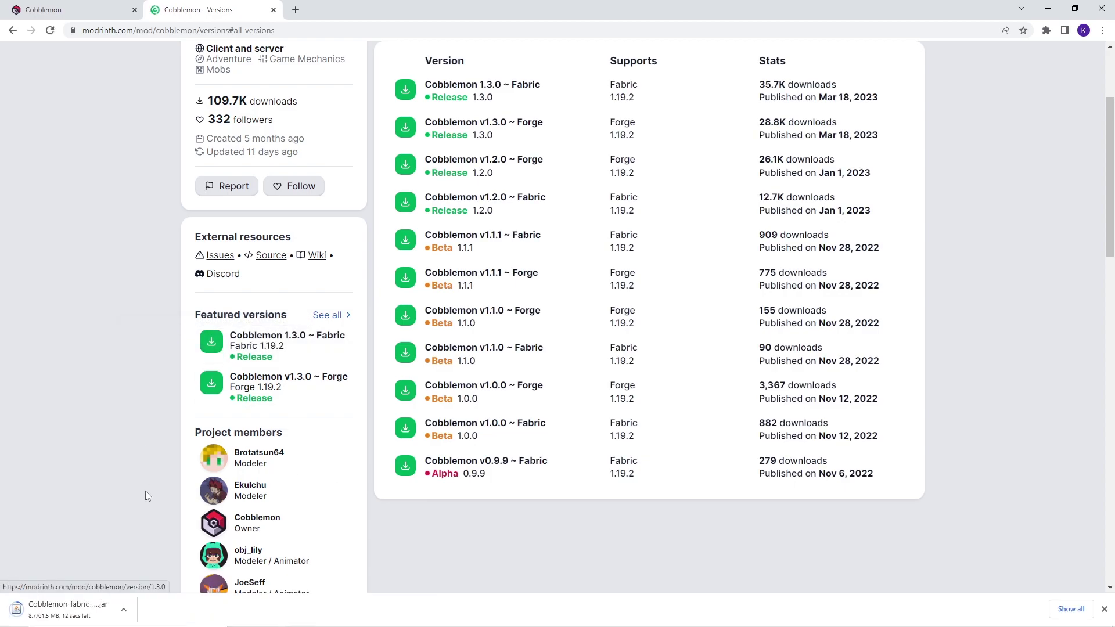
Download the Fabric Loader installer for Windows through the link in Cobblemon's Fabric installation requirements
left_click(13, 30)
scroll(765, 298, "down", 6)
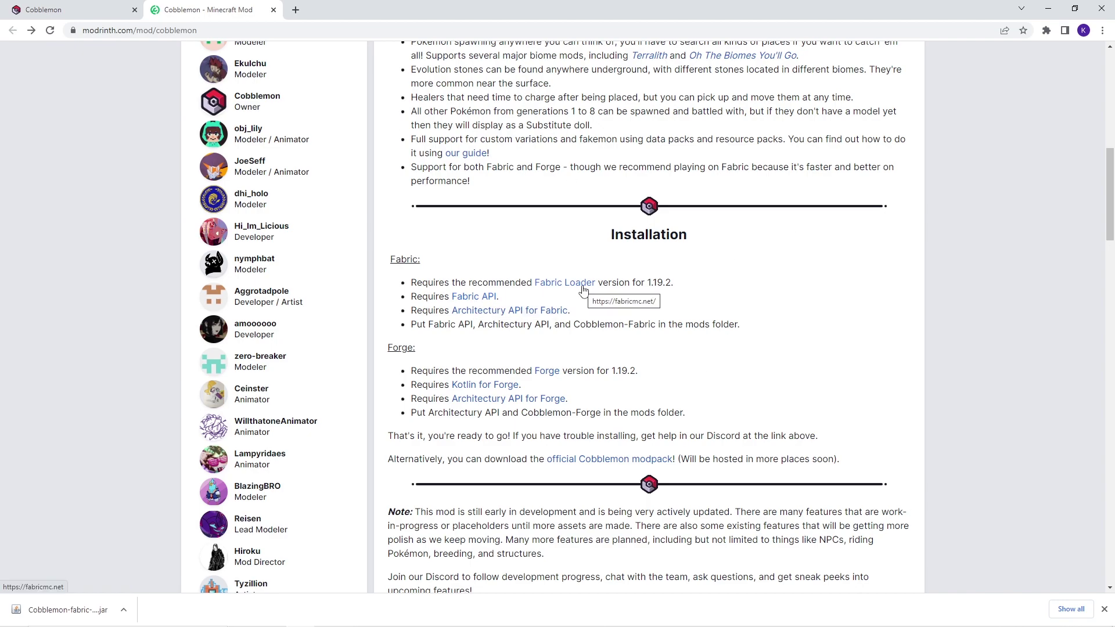
left_click(564, 284)
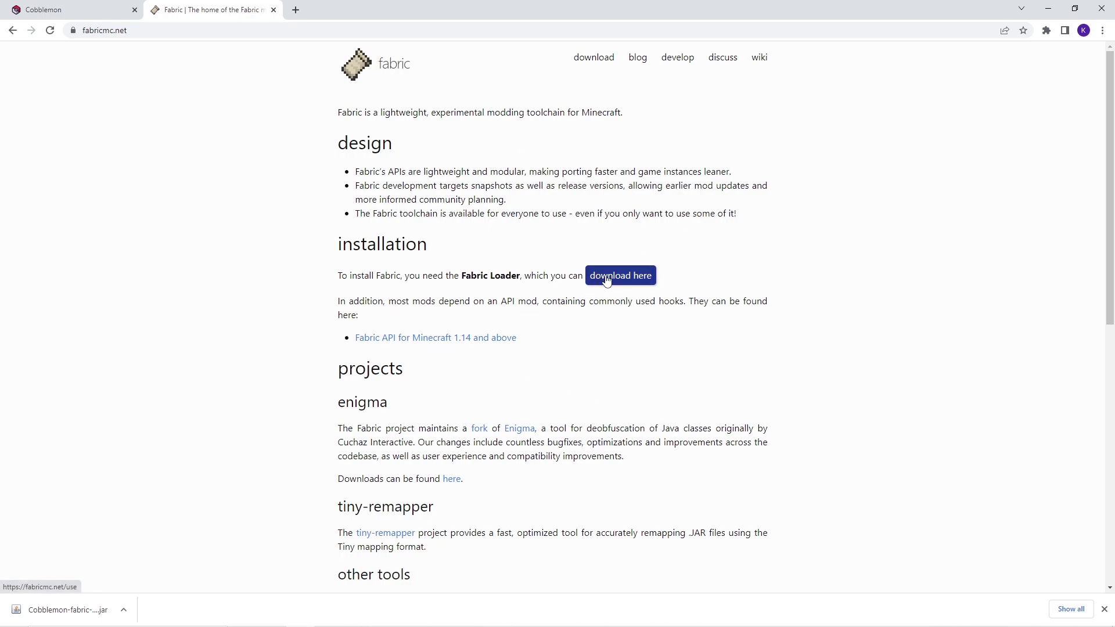
left_click(604, 277)
left_click(609, 208)
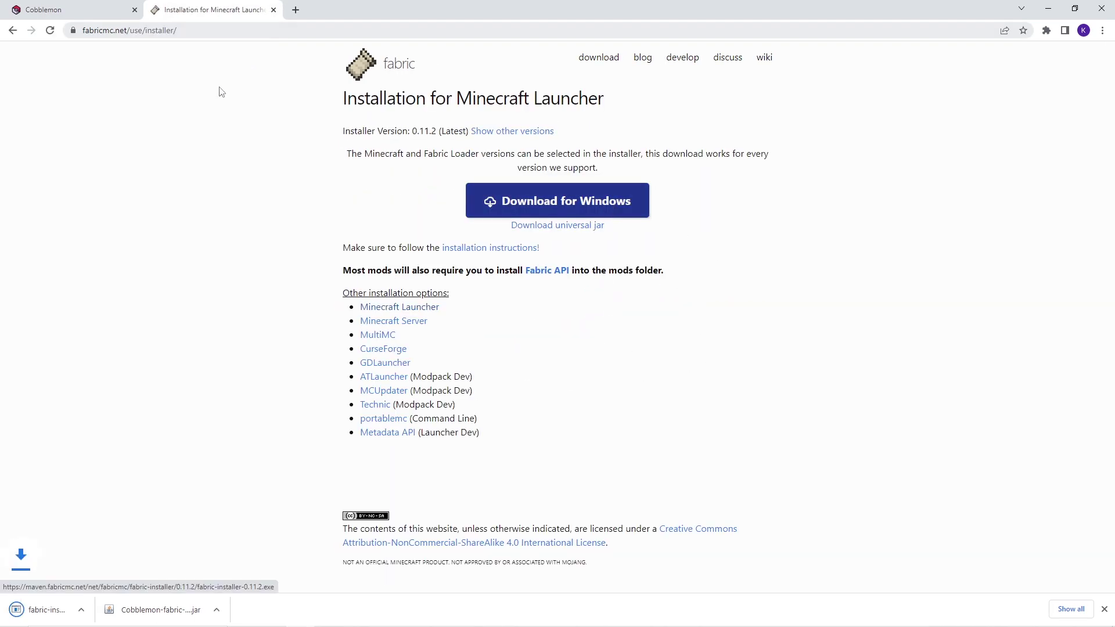
Return to Cobblemon's installation requirements and download Fabric API 0.76.0+1.19.2 from its linked page
key("alt+Left")
key("alt+Left")
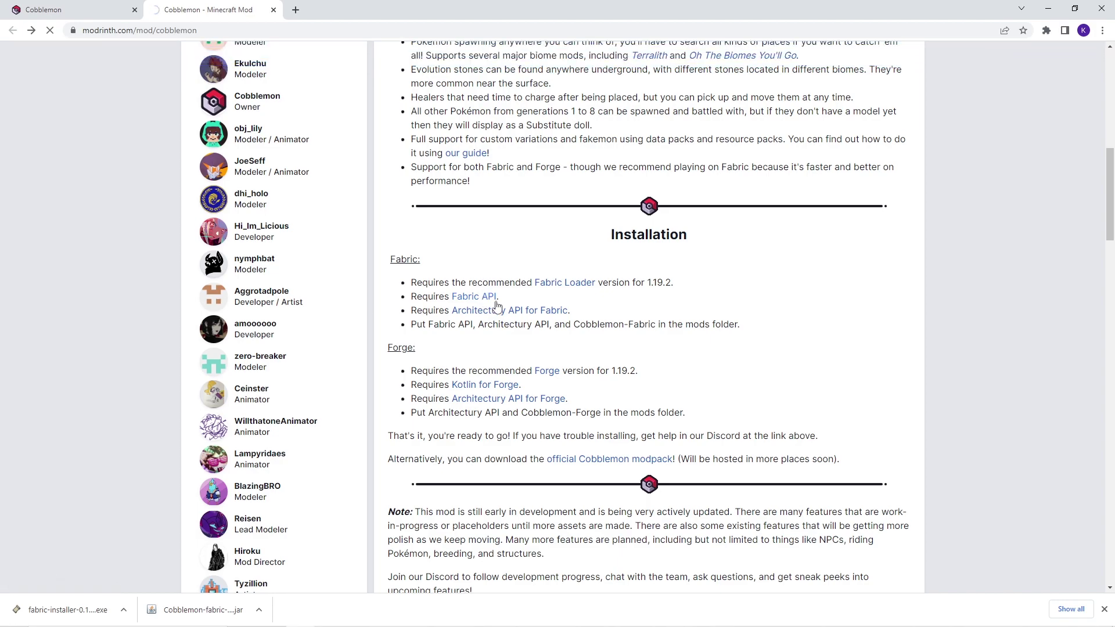
left_click(488, 296)
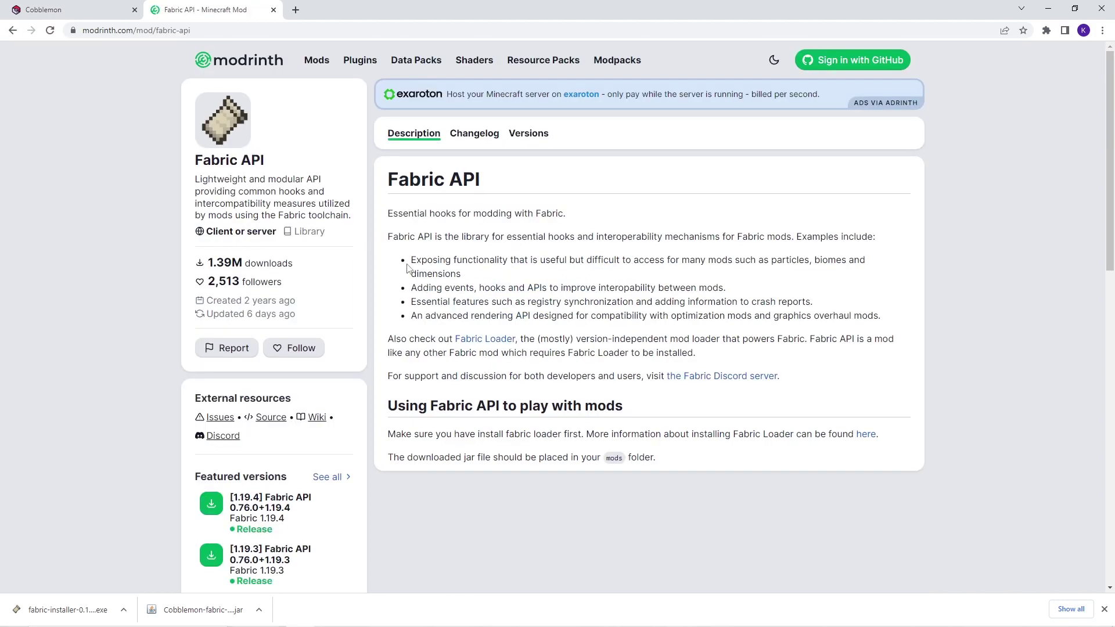
scroll(585, 367, "down", 4)
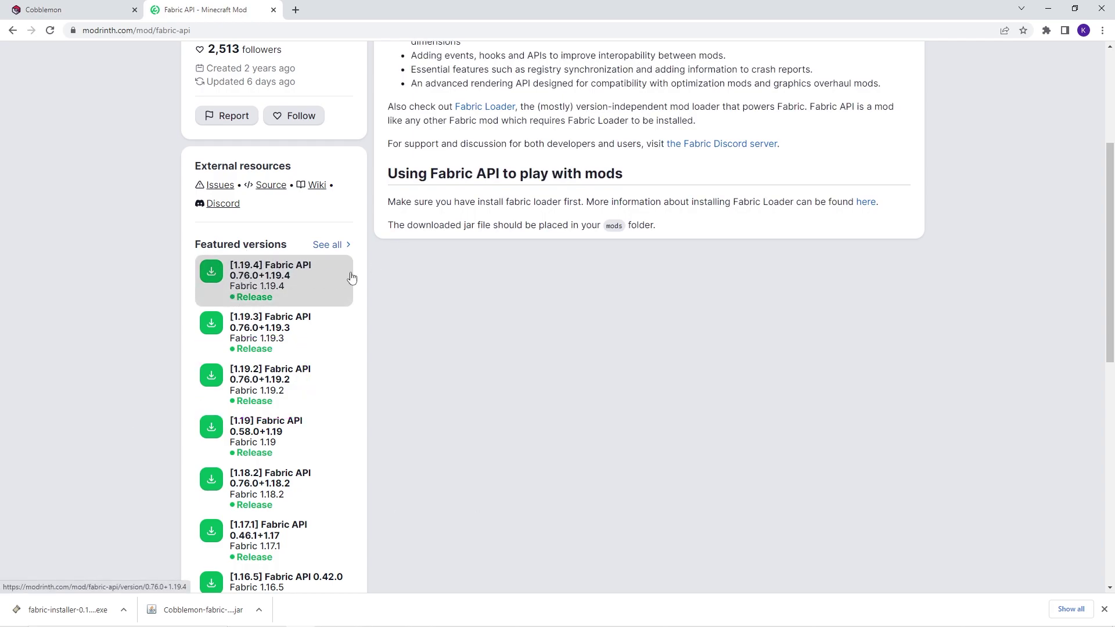
left_click(211, 381)
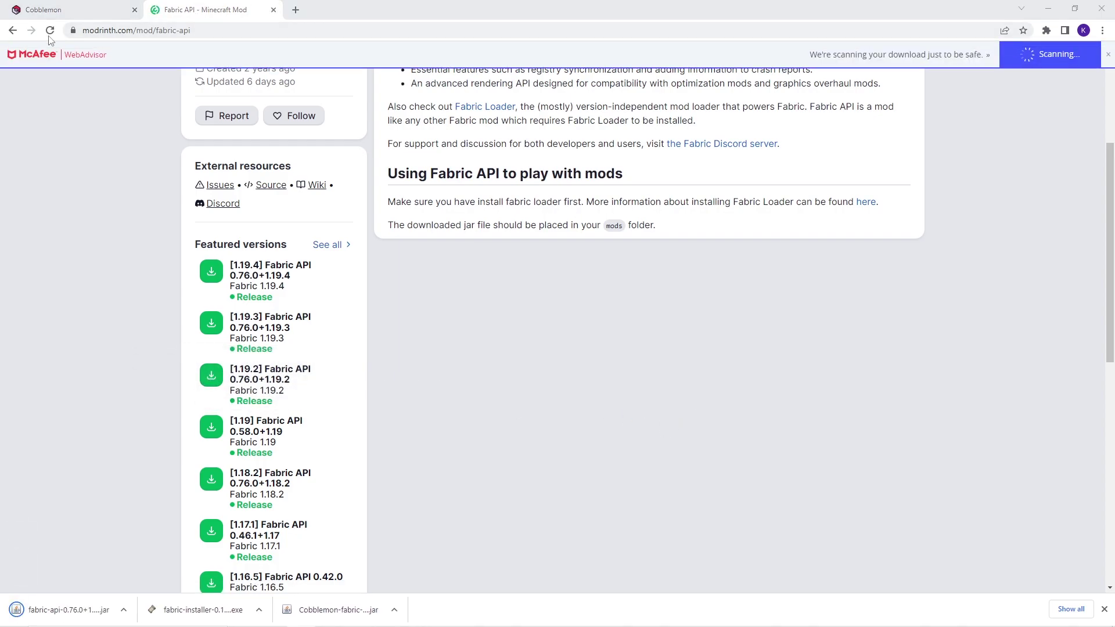
Return to Cobblemon's installation requirements and download Architectury API v6.5.69 for Fabric 1.19.2 from its linked page
left_click(13, 30)
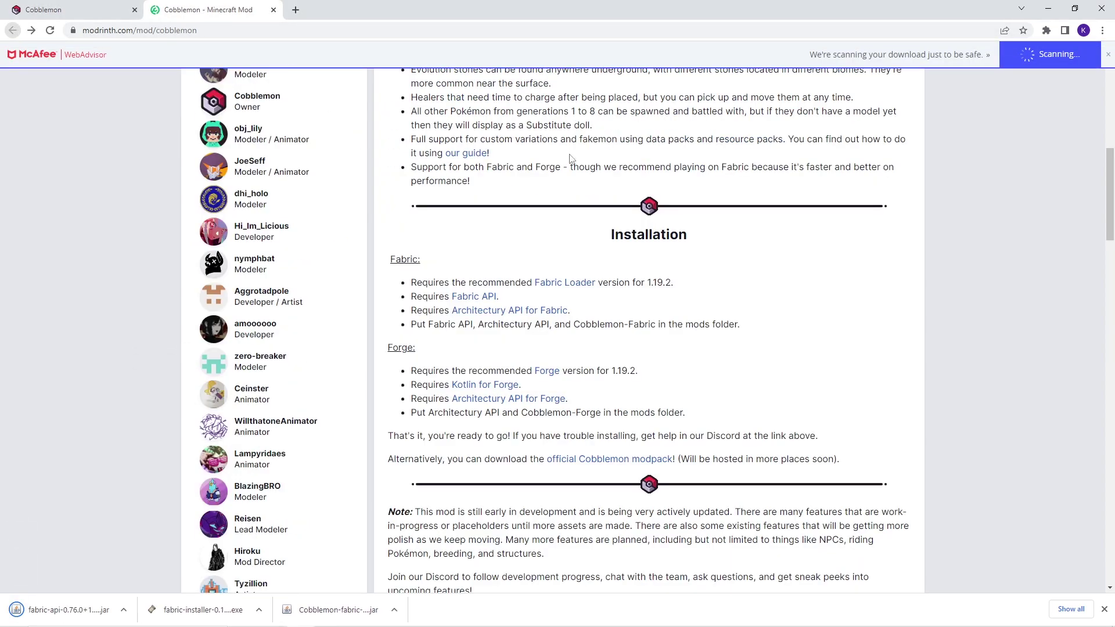
left_click(540, 311)
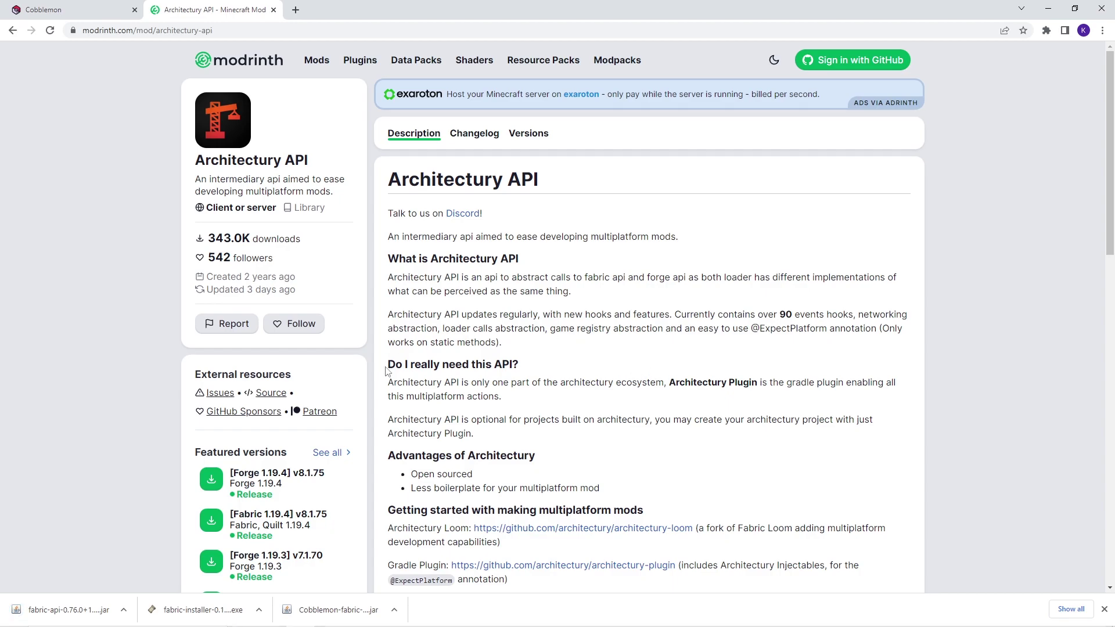
scroll(387, 372, "down", 7)
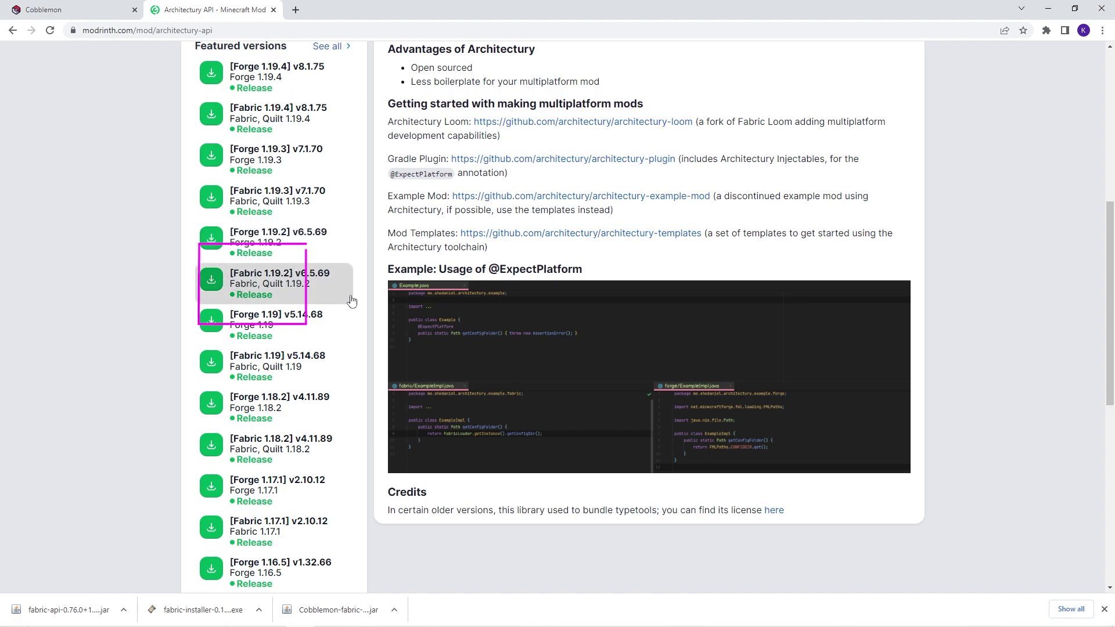
left_click(214, 283)
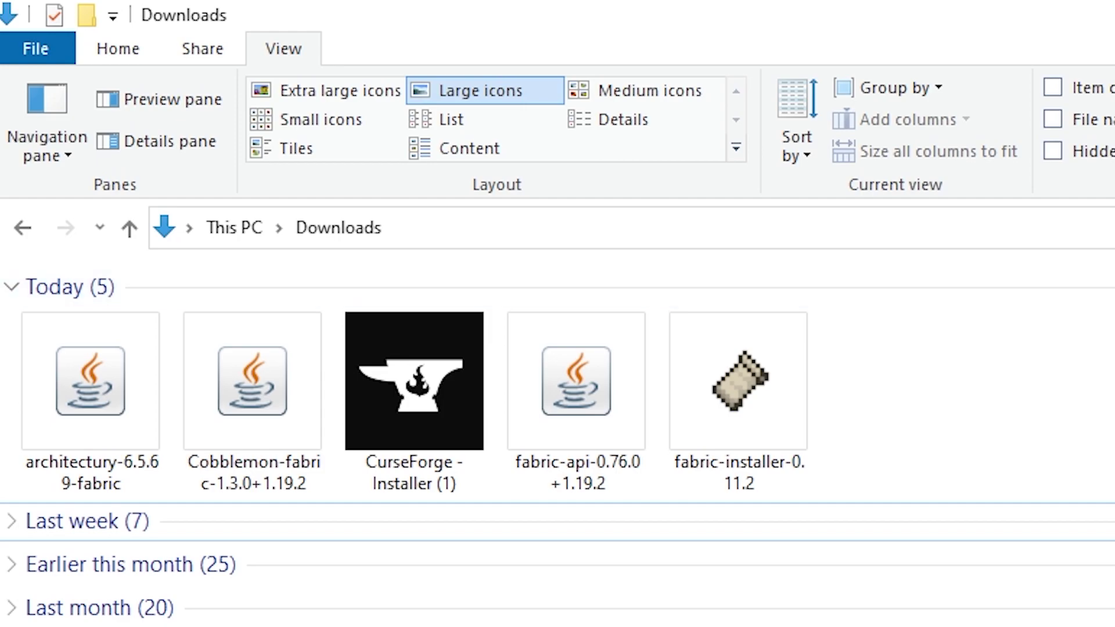
Run the downloaded Fabric installer, install Loader 0.14.18 for Minecraft 1.19.4, and close the installer
left_click(775, 392)
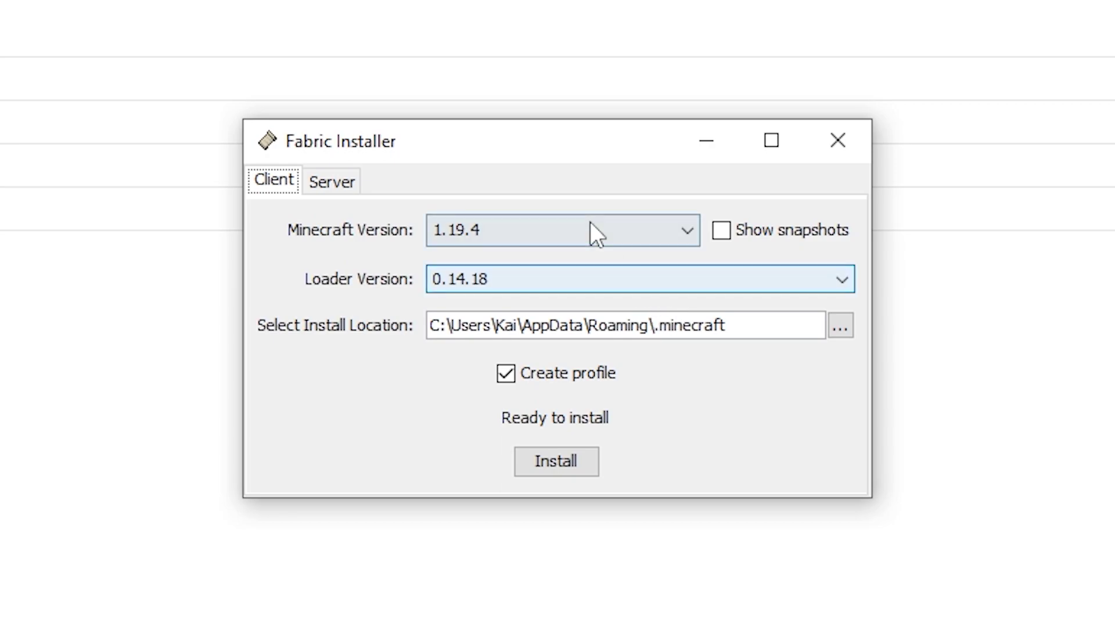
left_click(588, 245)
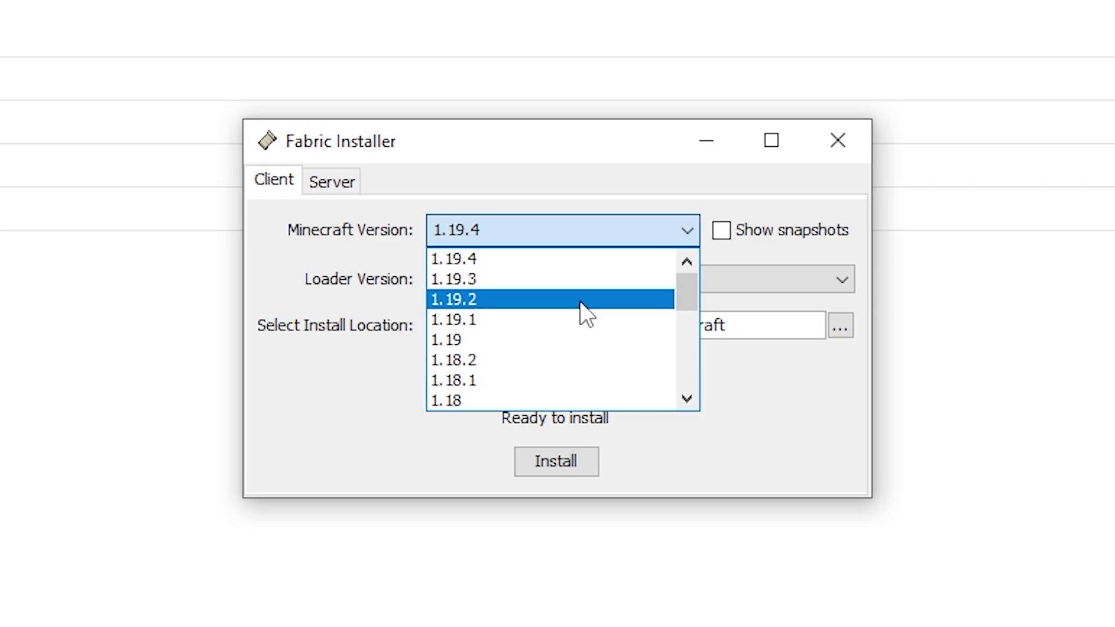
left_click(569, 265)
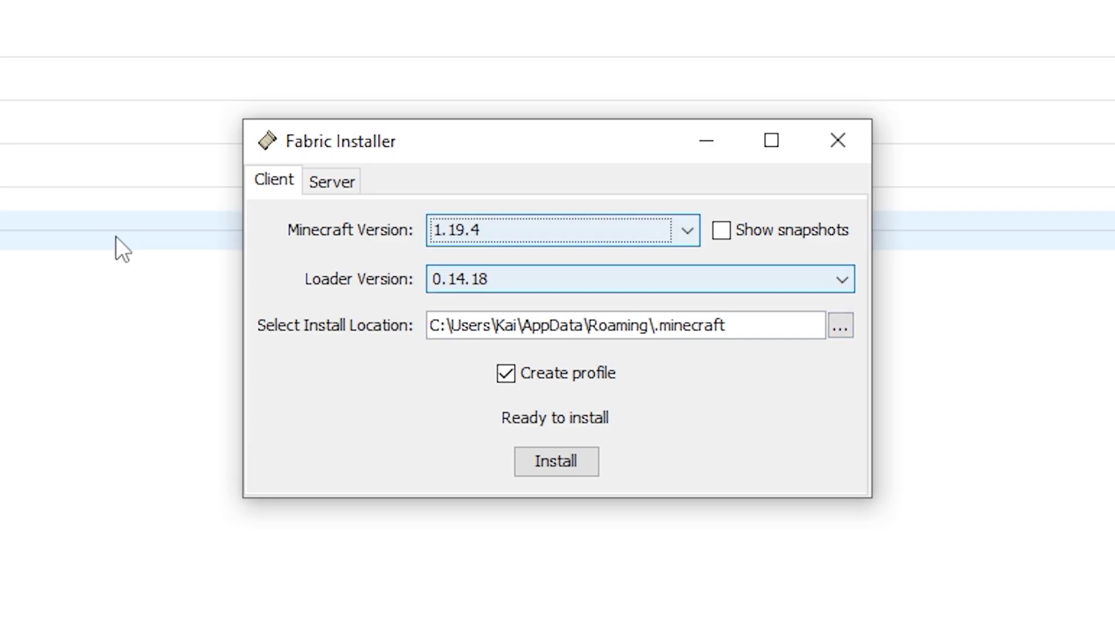
left_click(560, 461)
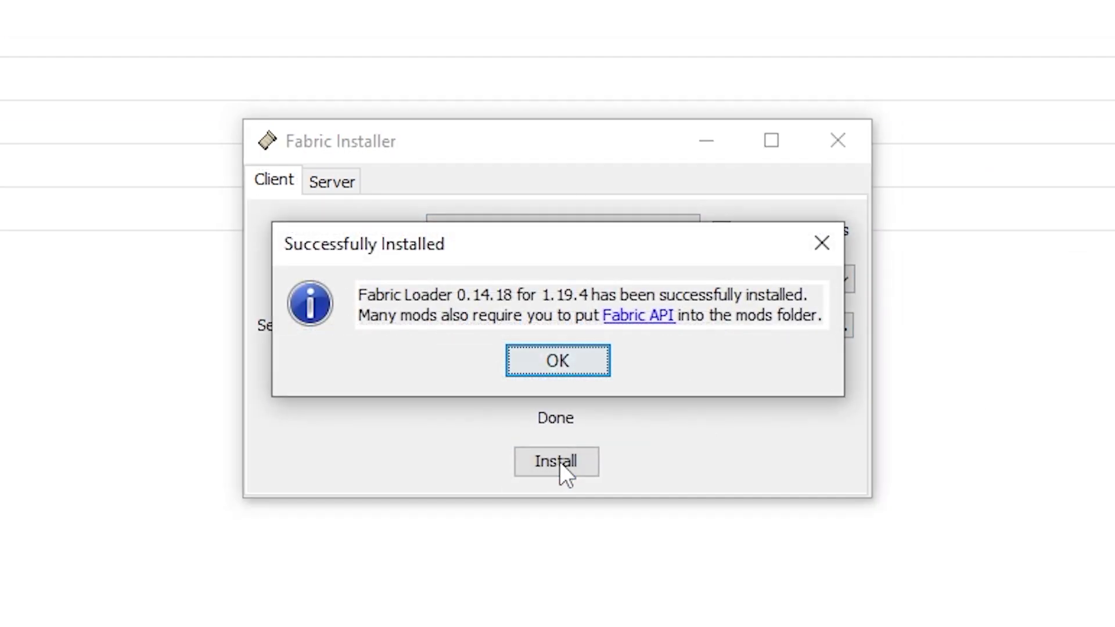
left_click(581, 368)
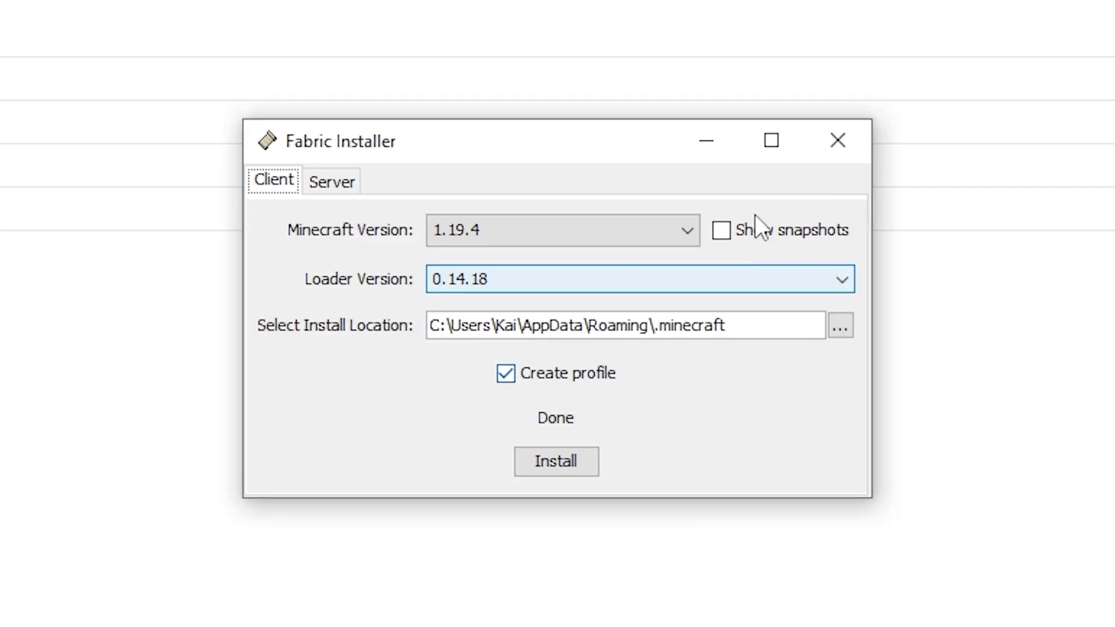
left_click(815, 156)
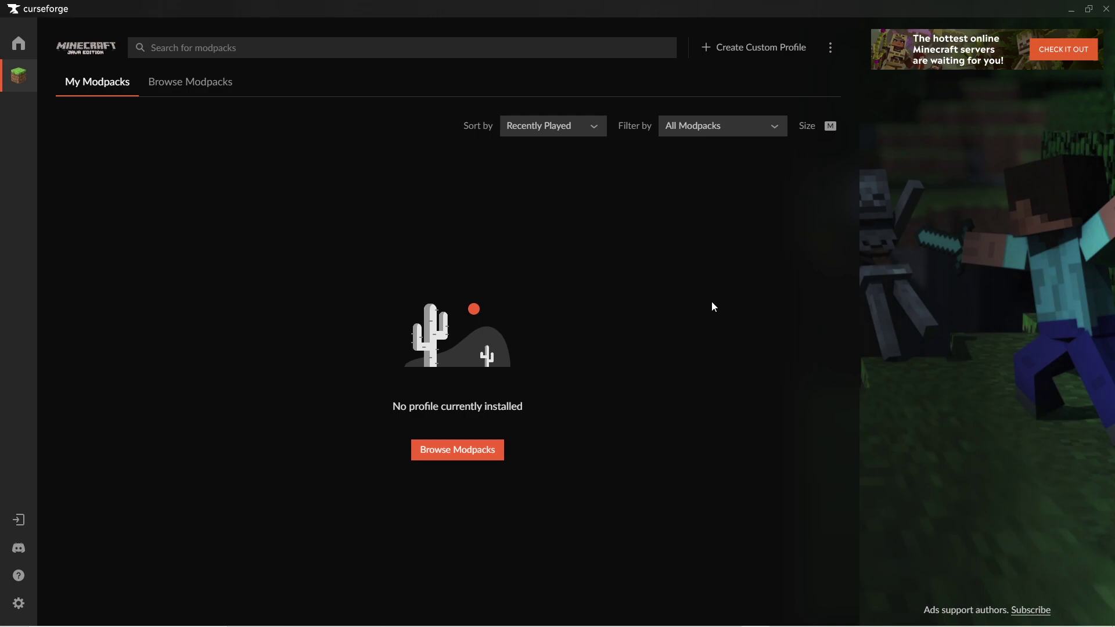
Create a custom CurseForge profile named "Cobblemon Install" with Minecraft version 1.19.2 and the Fabric game type
left_click(761, 51)
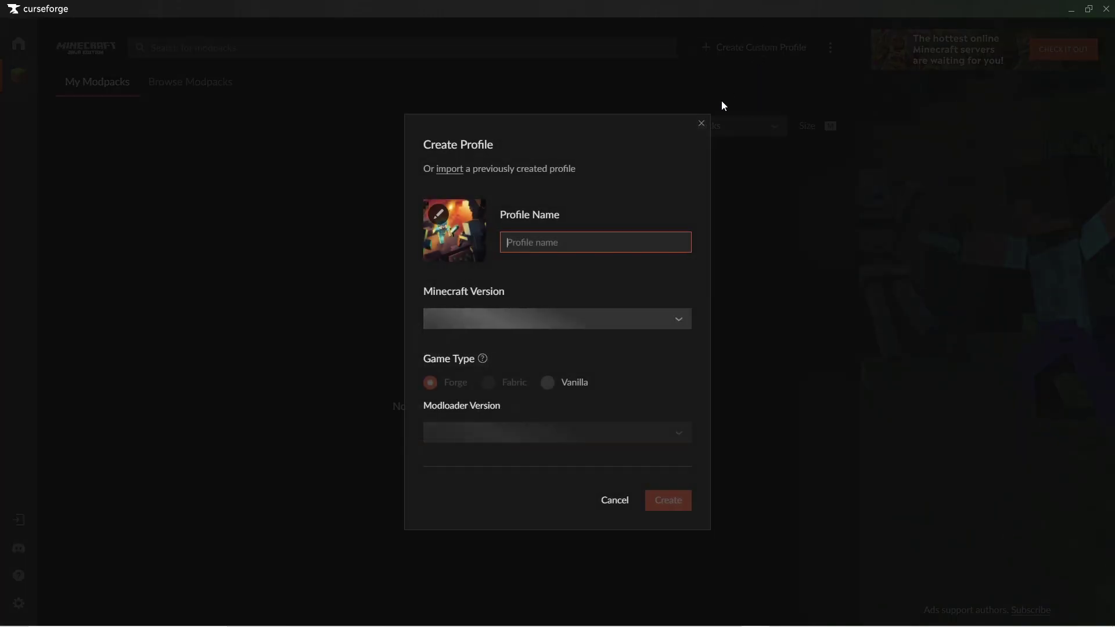
type("Cob")
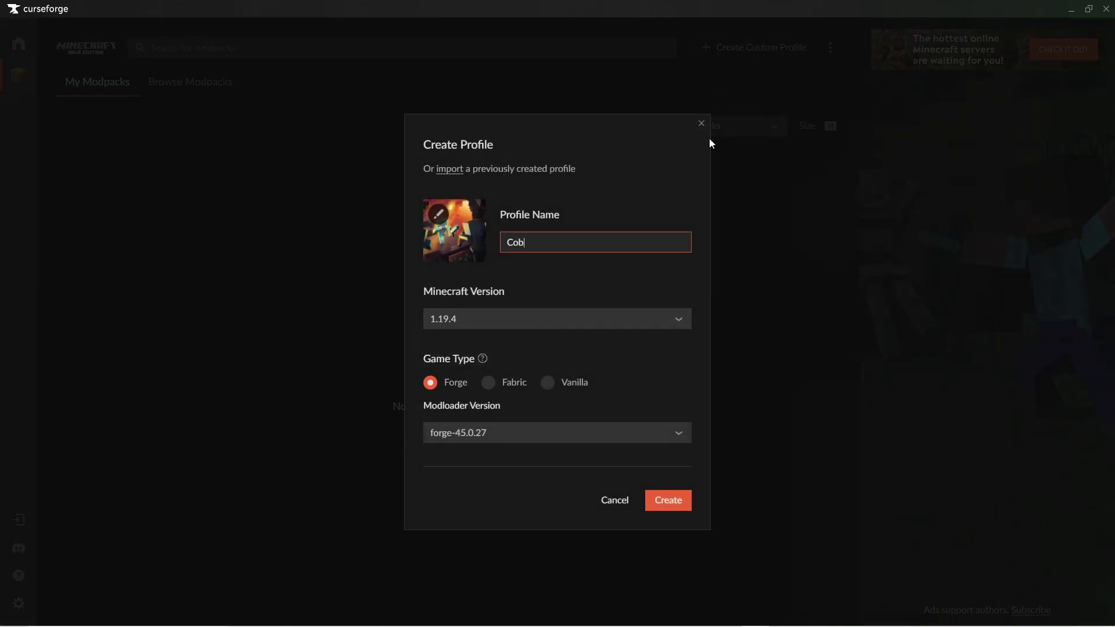
type("blemon Install")
left_click(631, 332)
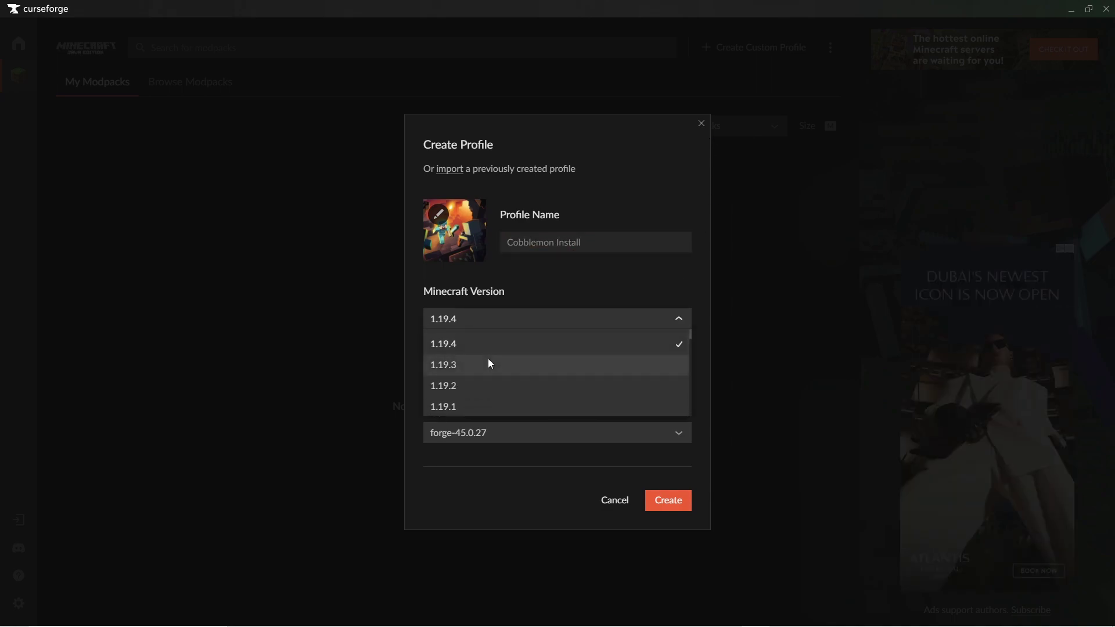
left_click(476, 387)
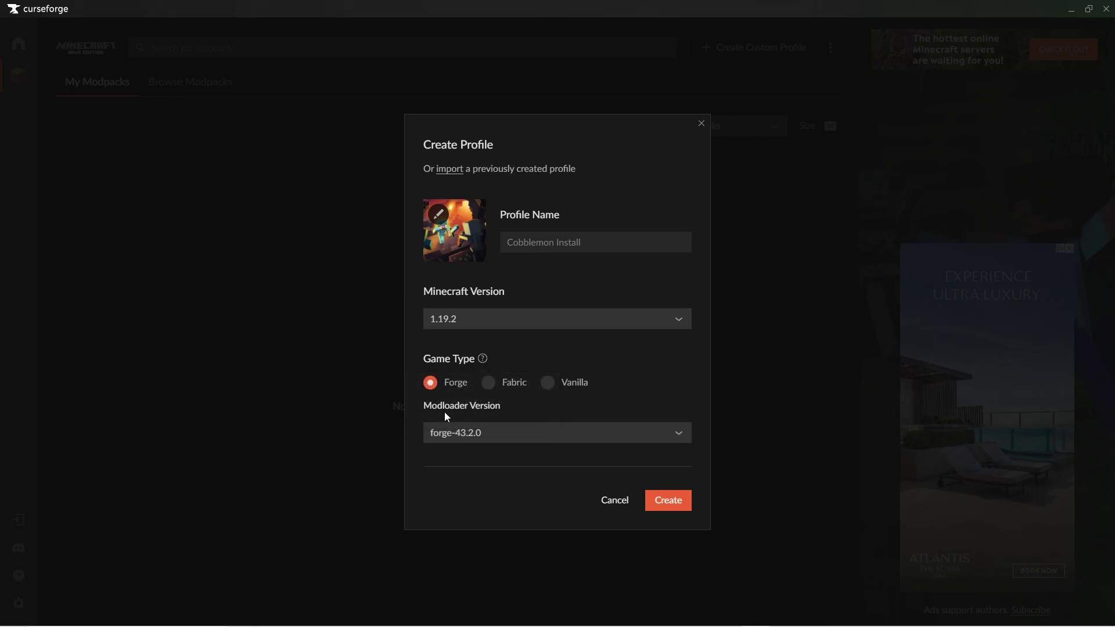
left_click(489, 386)
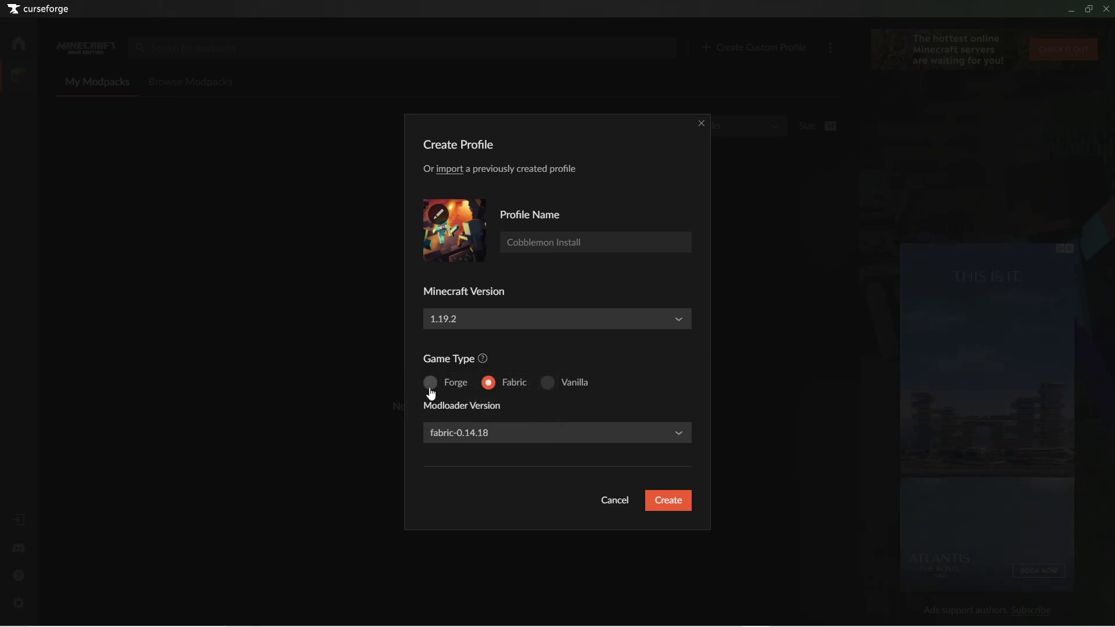
key("Return")
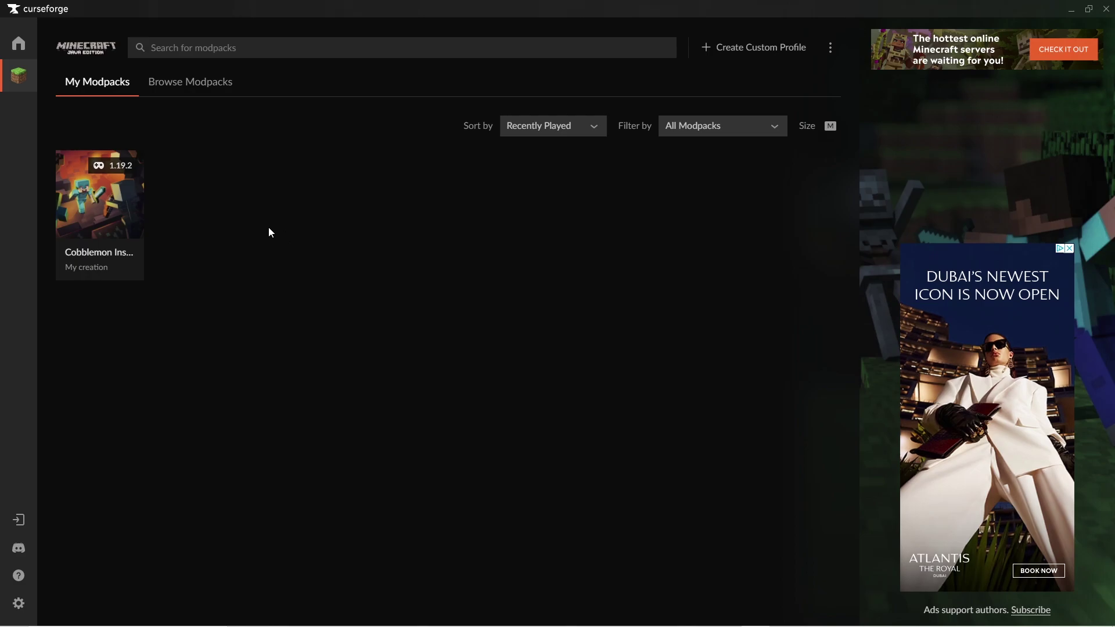
Open the Cobblemon Install profile's folder and go into its mods subfolder
right_click(112, 187)
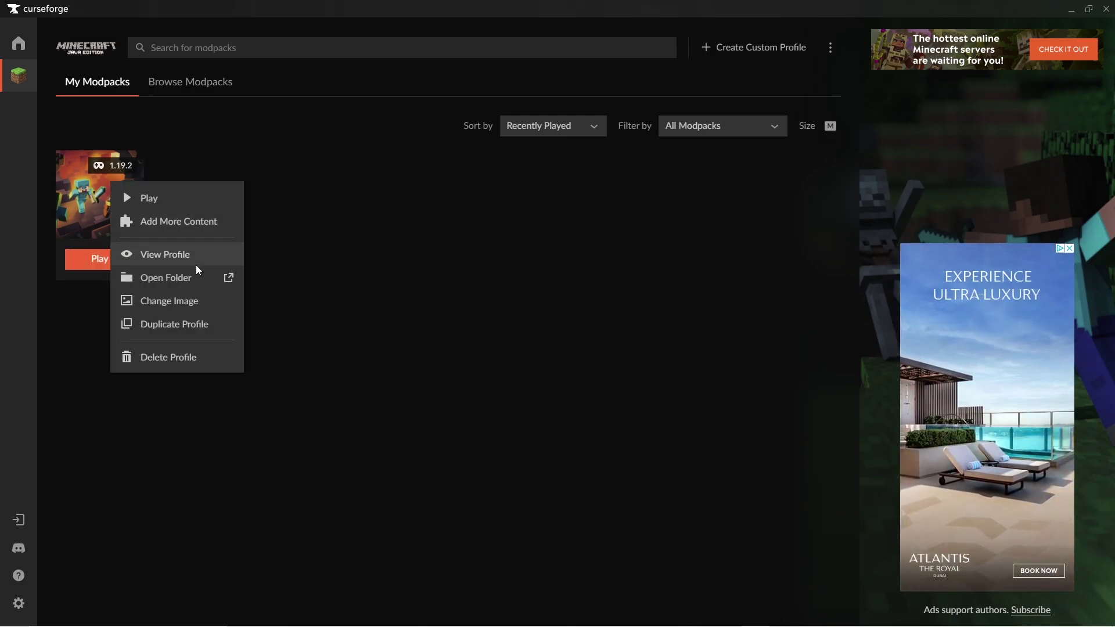
left_click(186, 283)
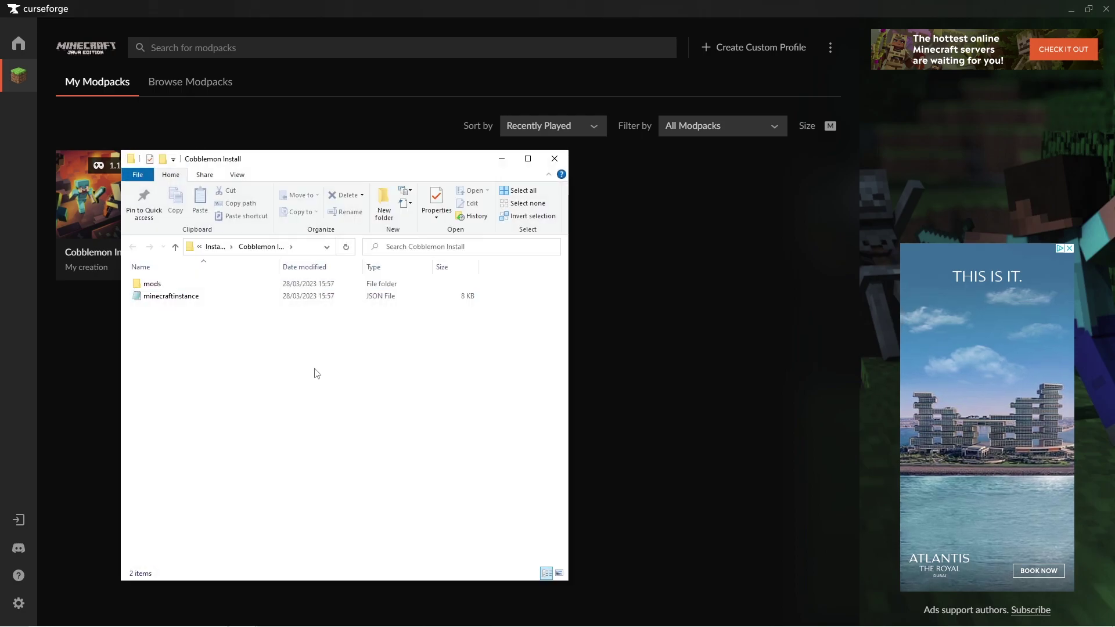
double_click(224, 282)
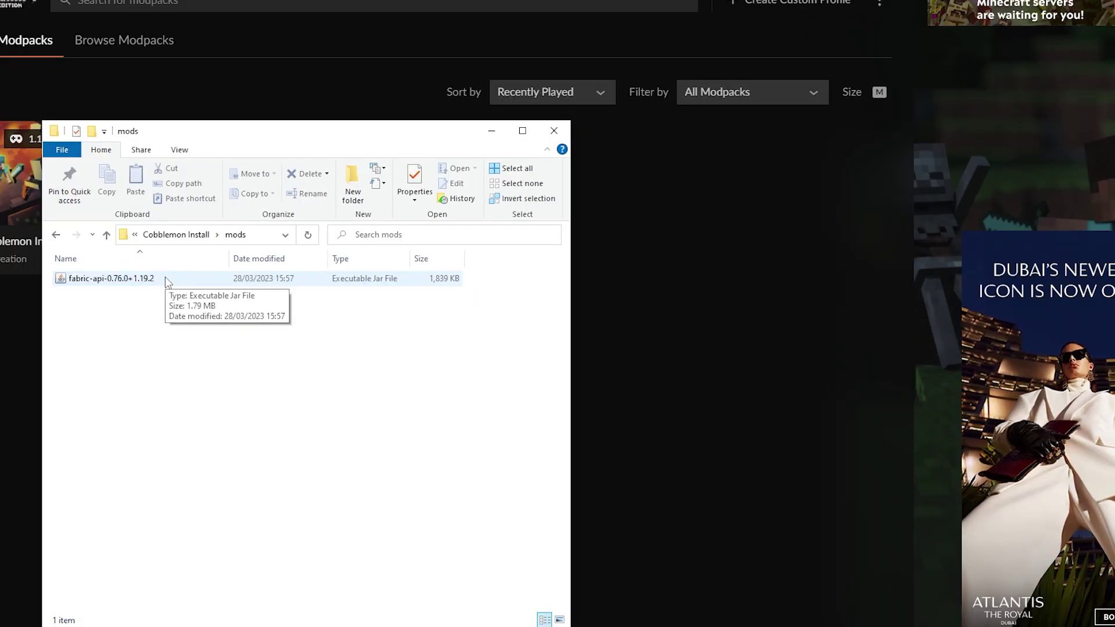
Move the Architectury 6.5.69 and Cobblemon 1.3.0 jar files from Downloads into the profile's mods folder and put both folder windows away
mouse_move(186, 626)
left_click(205, 582)
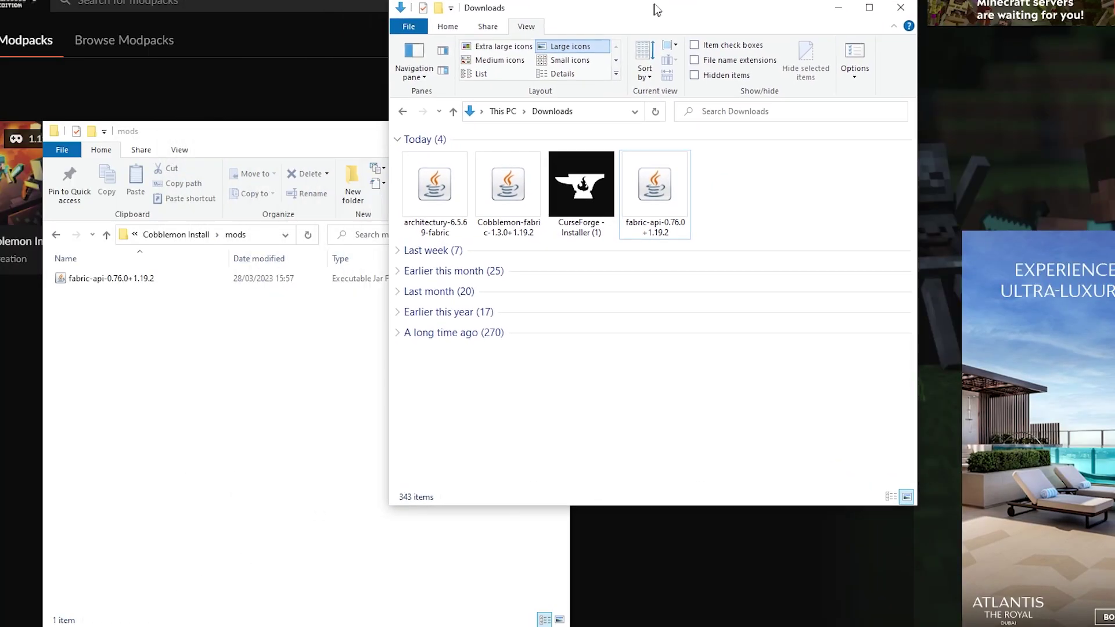
left_click_drag(655, 8, 902, 128)
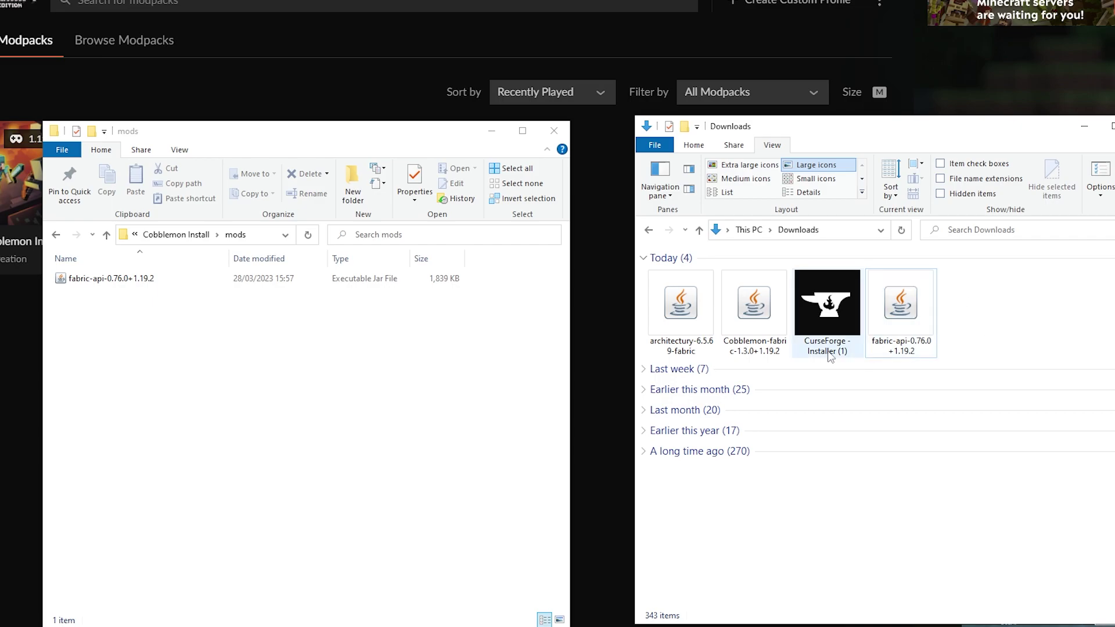
left_click(787, 355)
left_click(694, 324, "ctrl")
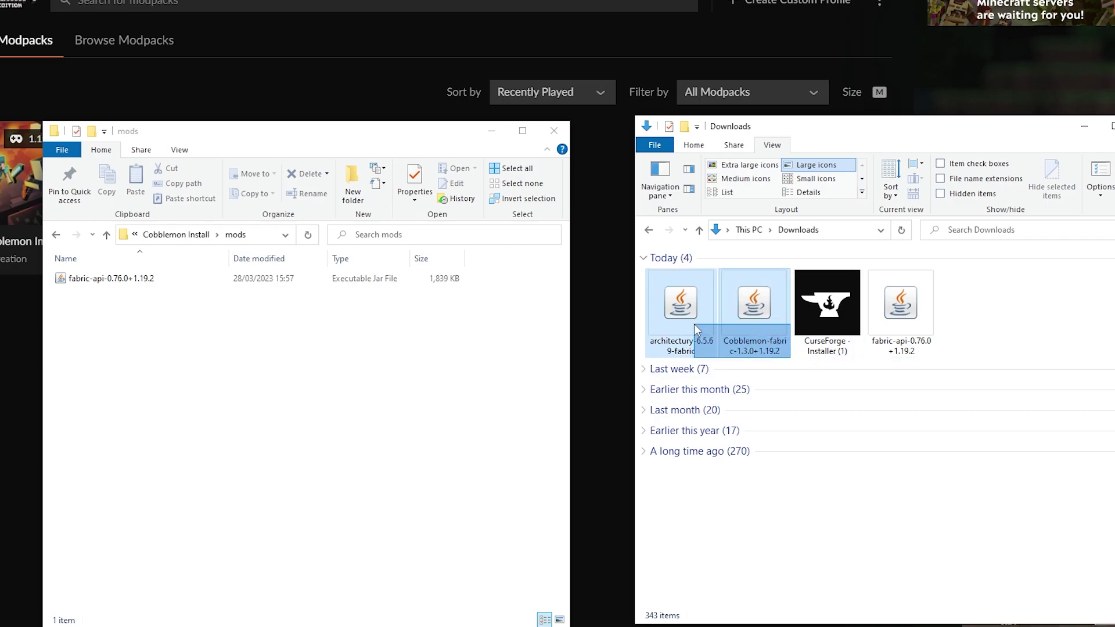
left_click_drag(695, 324, 163, 349)
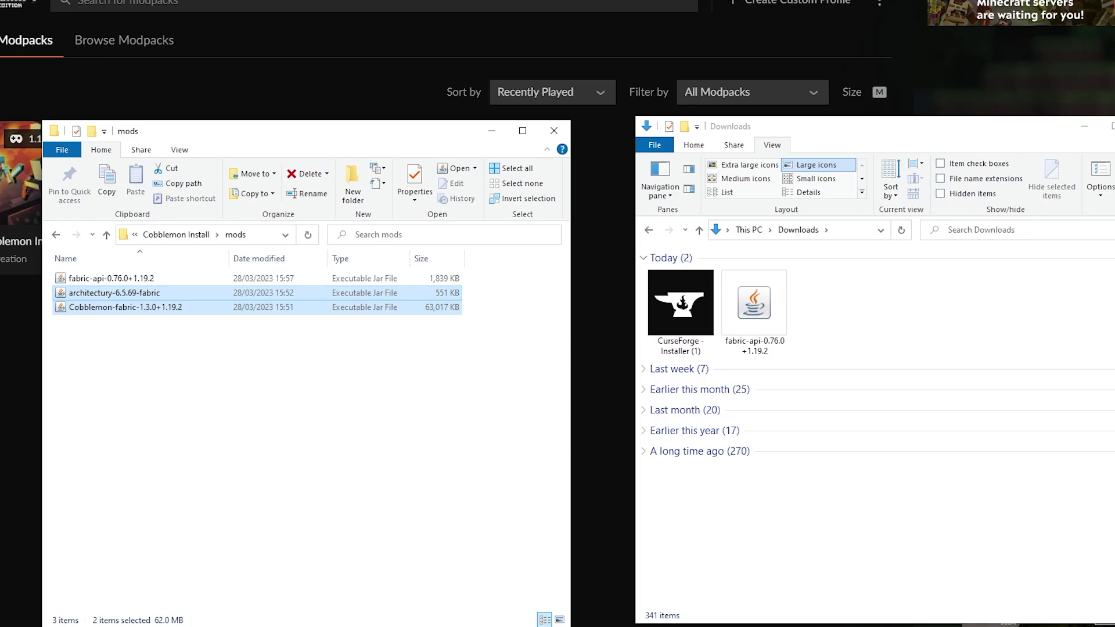
left_click(1084, 126)
left_click(568, 129)
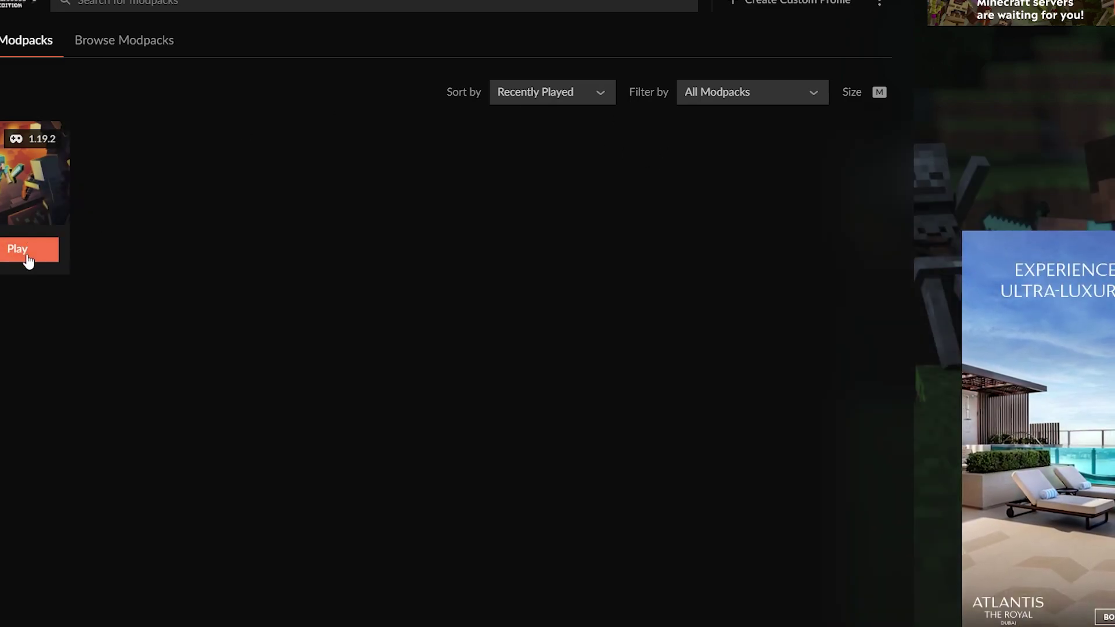
Launch the Cobblemon Install profile from CurseForge and select its fabric-loader-0.14.18-1.19.2 installation in the Minecraft launcher
left_click(28, 252)
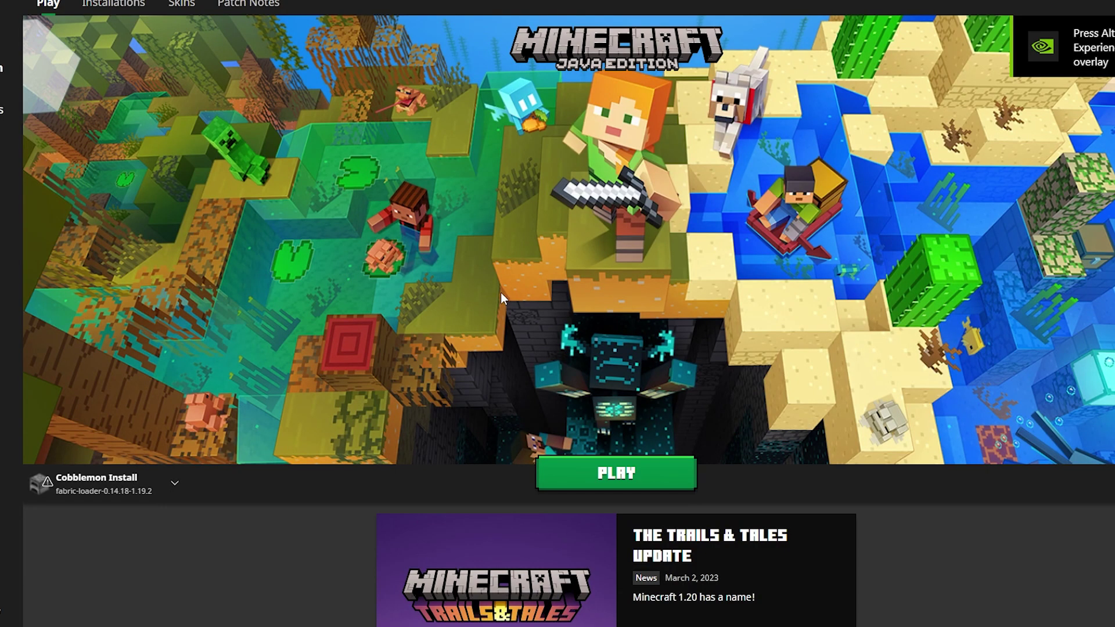
left_click(148, 484)
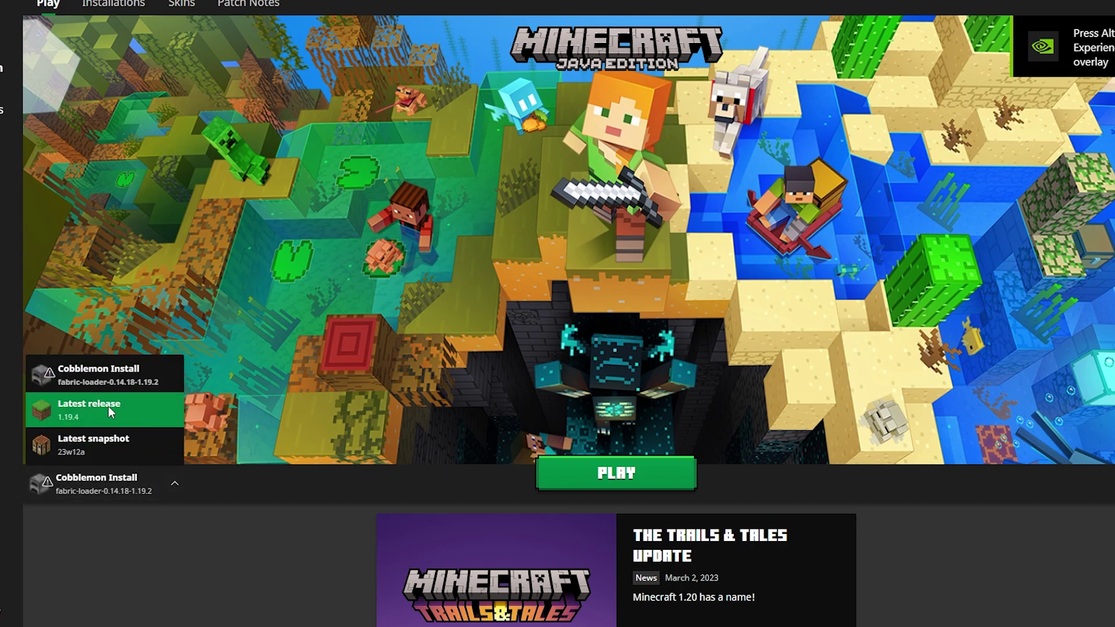
left_click(123, 383)
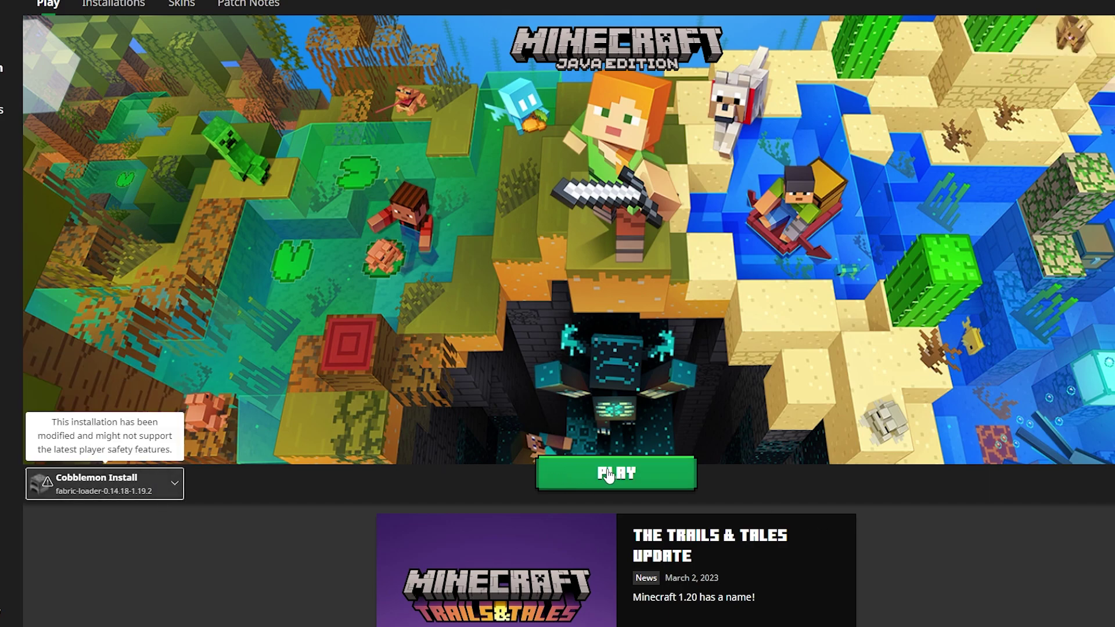
Start the modded game and create a new singleplayer world in Creative mode
left_click(607, 474)
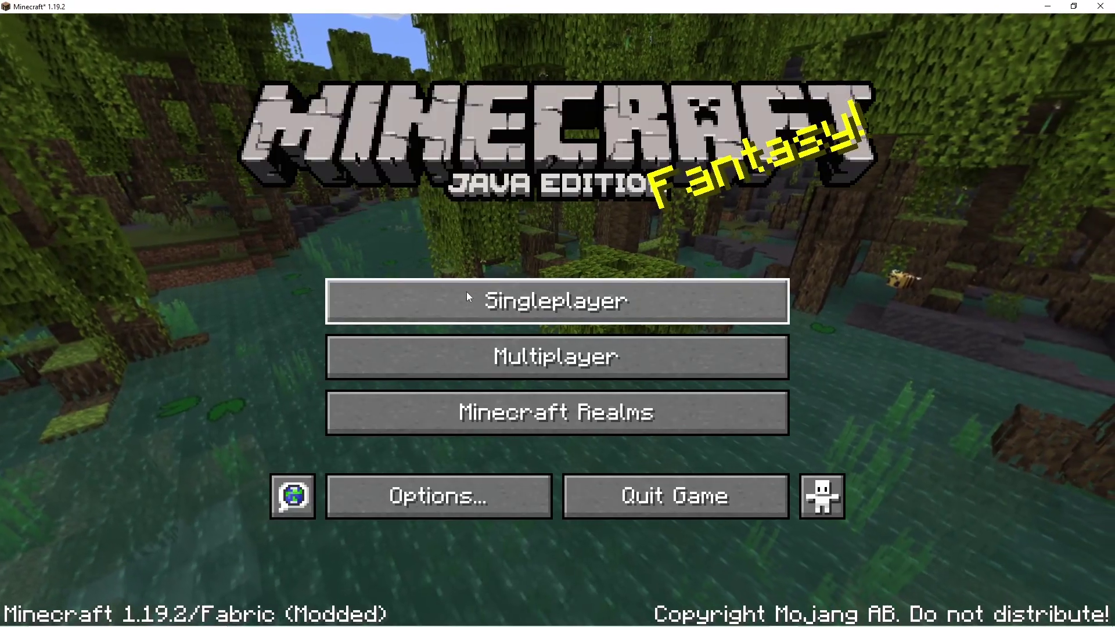
left_click(465, 517)
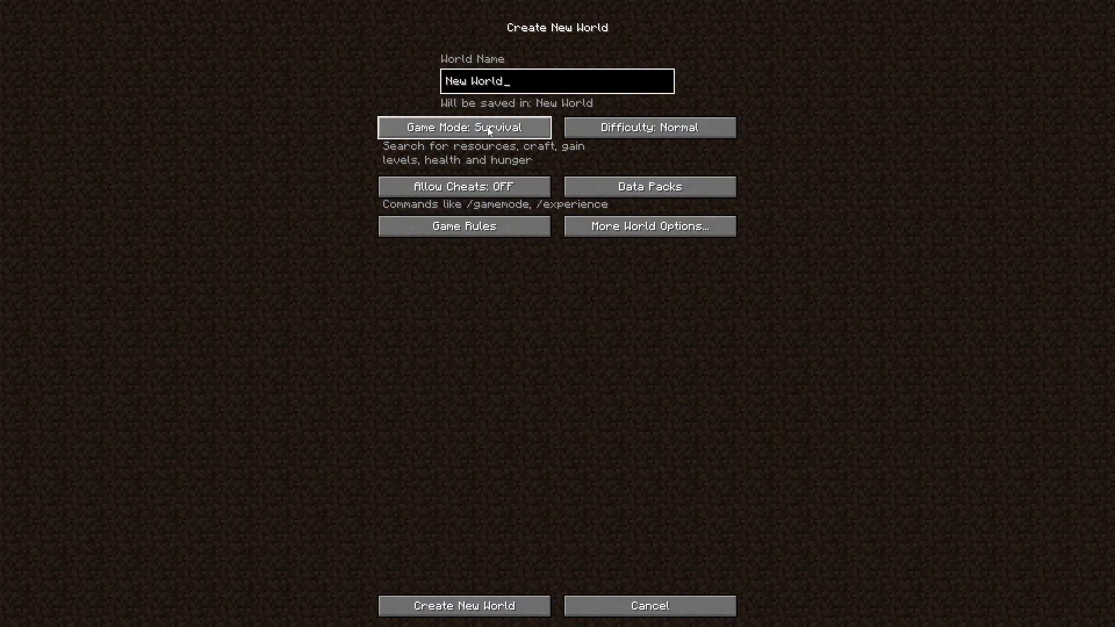
left_click(489, 131)
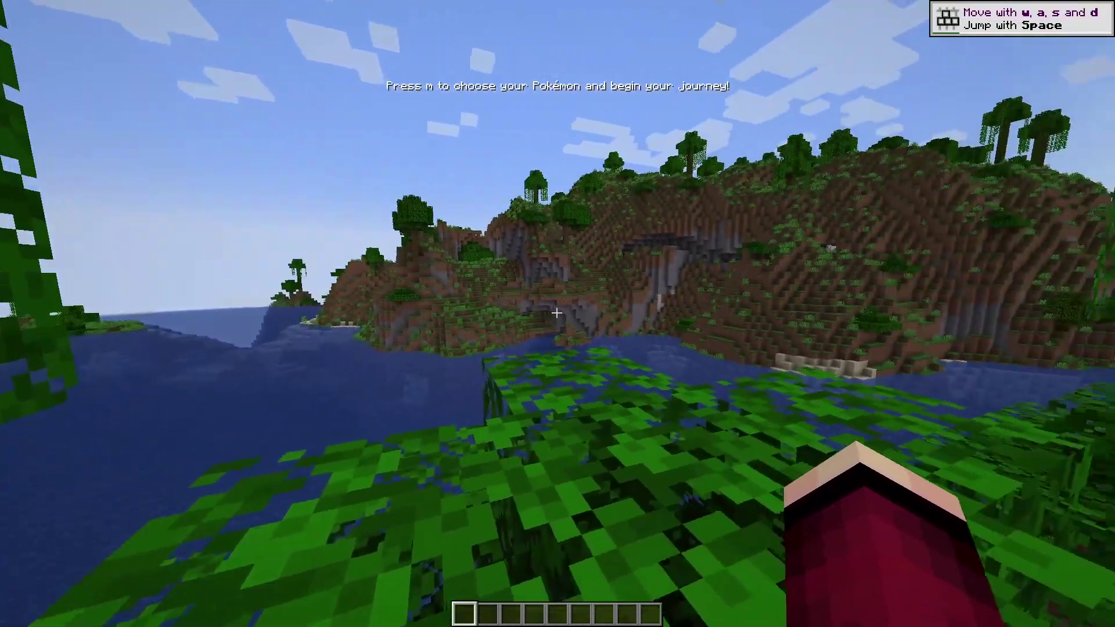
Choose Froakie from the Kalos region as the starter Pokémon, and try sending it out and recalling it
key("m")
left_click(482, 259)
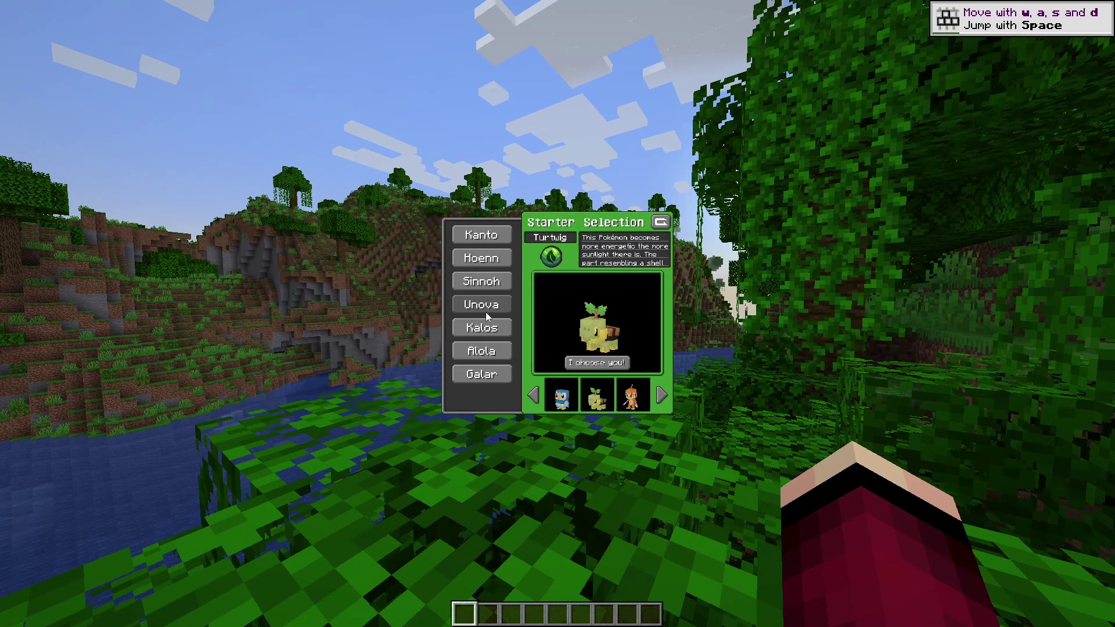
left_click(484, 306)
left_click(490, 372)
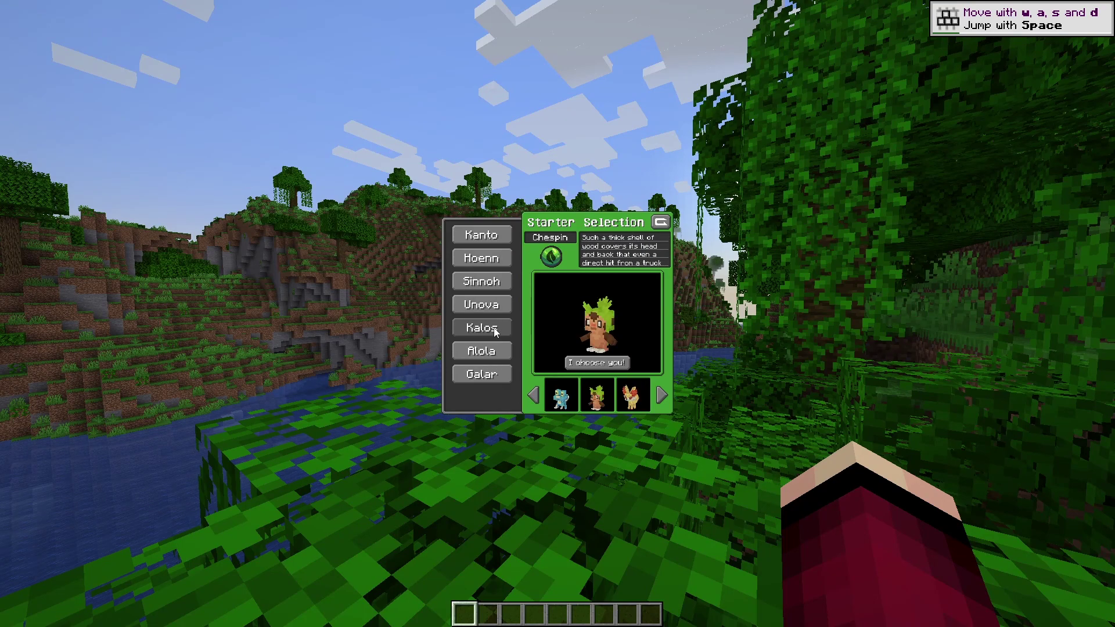
left_click(534, 390)
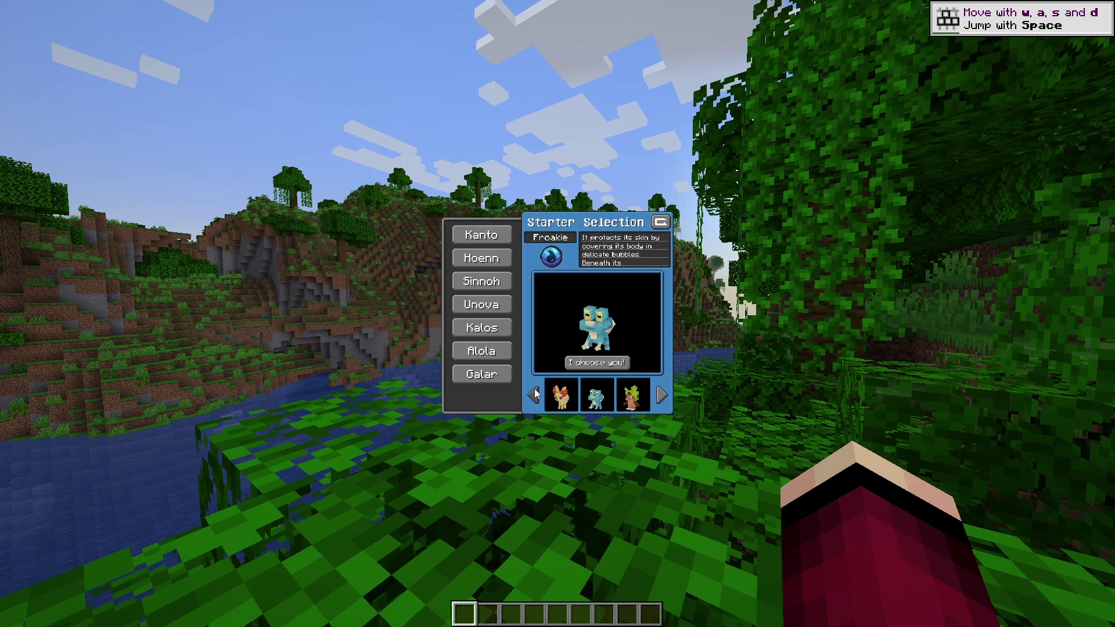
left_click(577, 367)
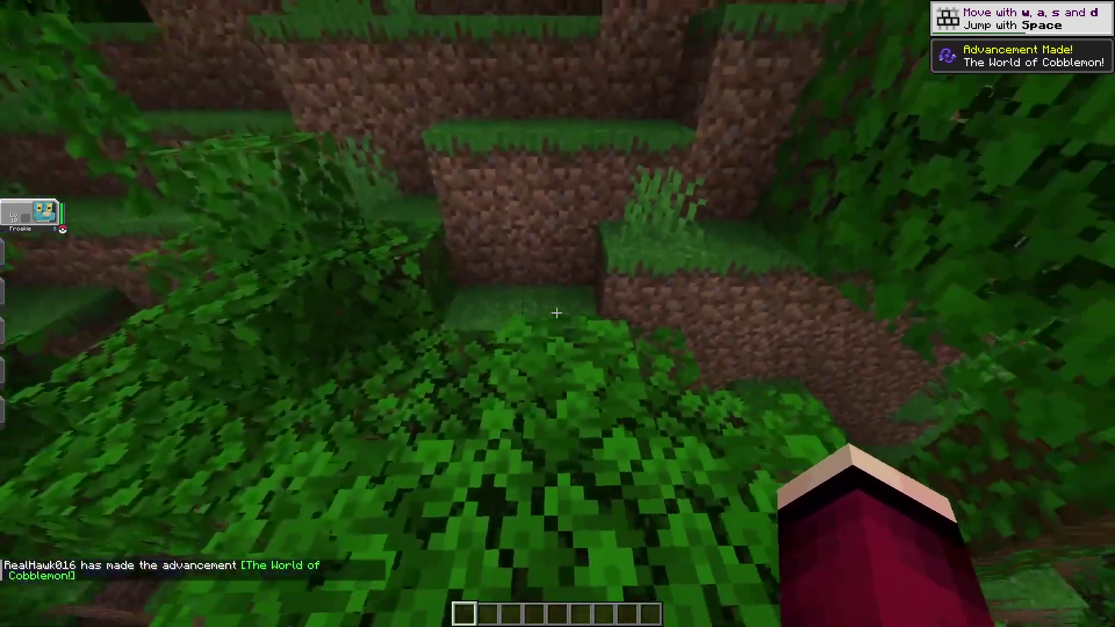
key("r")
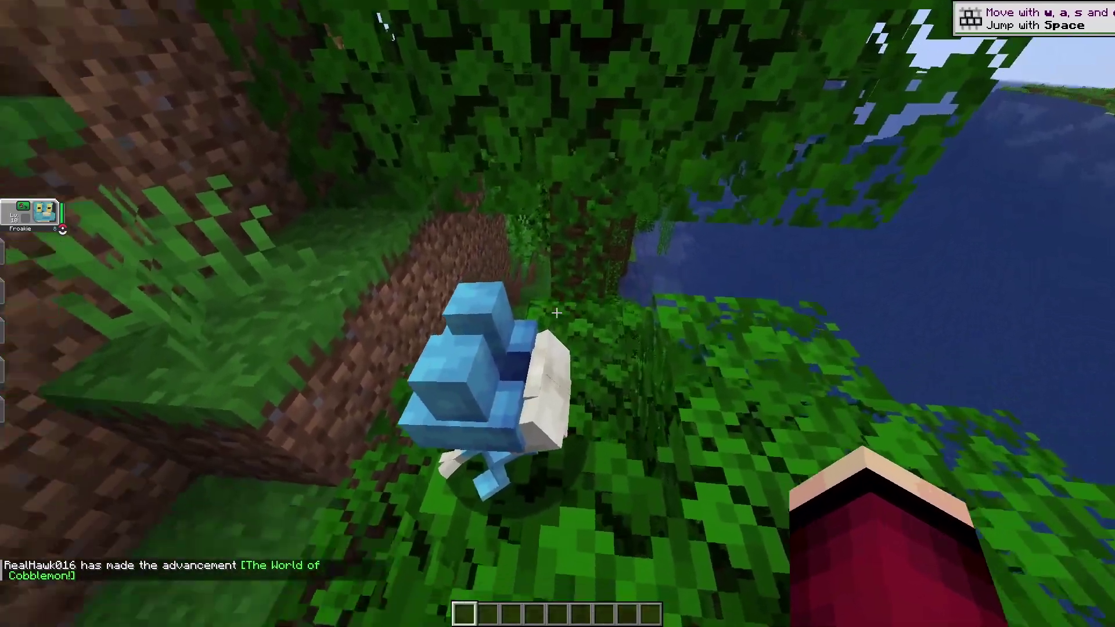
key("r")
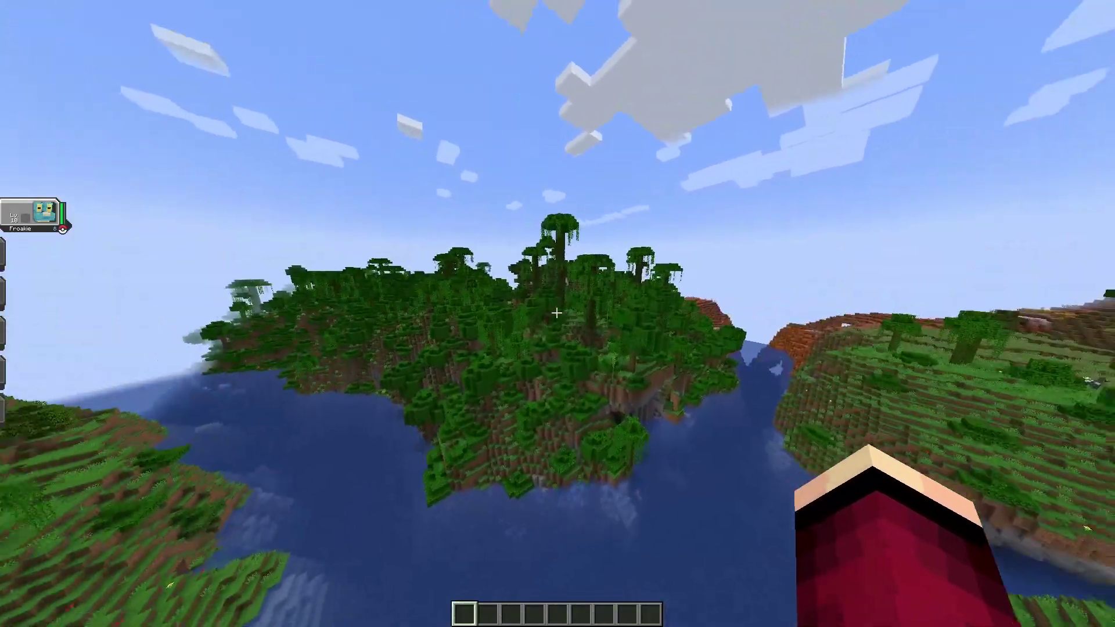
Fly over the jungle and badlands to the sandy area and start a battle with a wild Sandshrew
key("w")
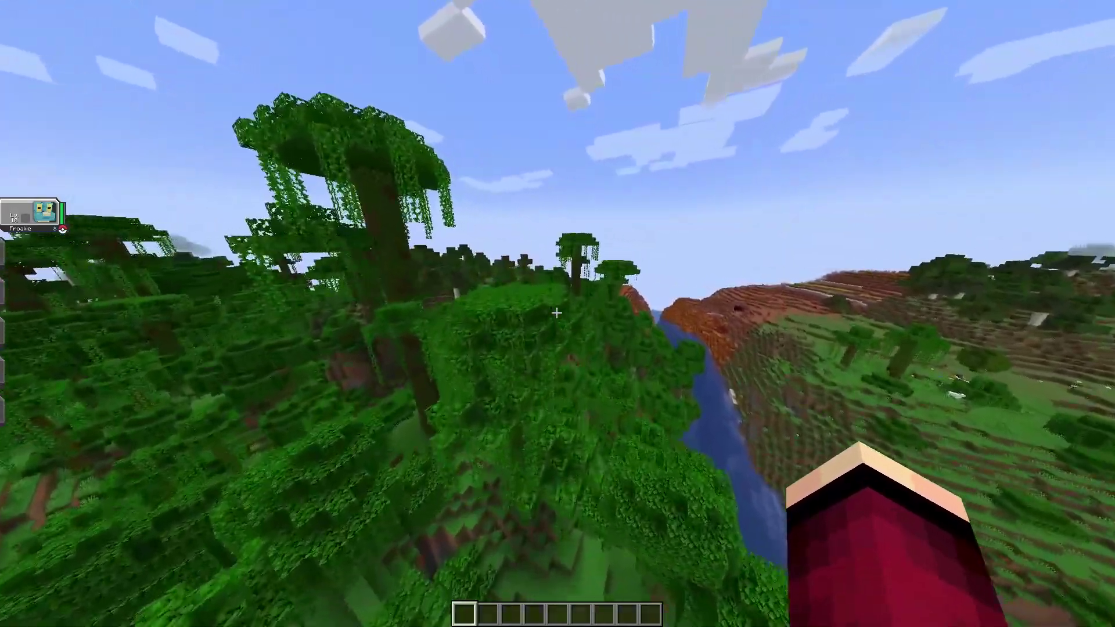
key("w")
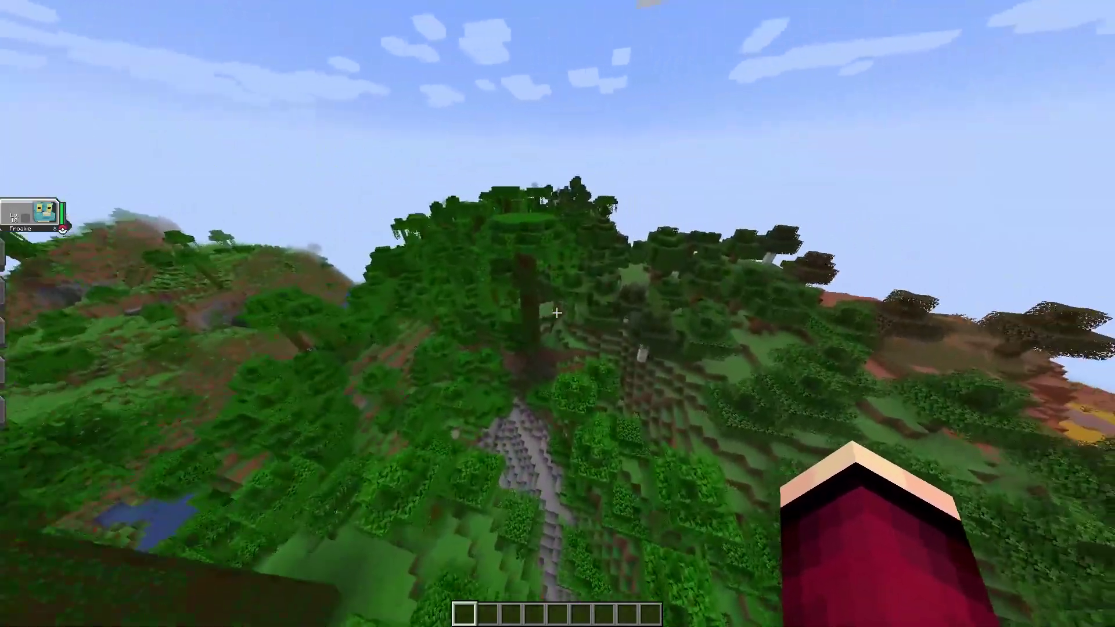
key("w")
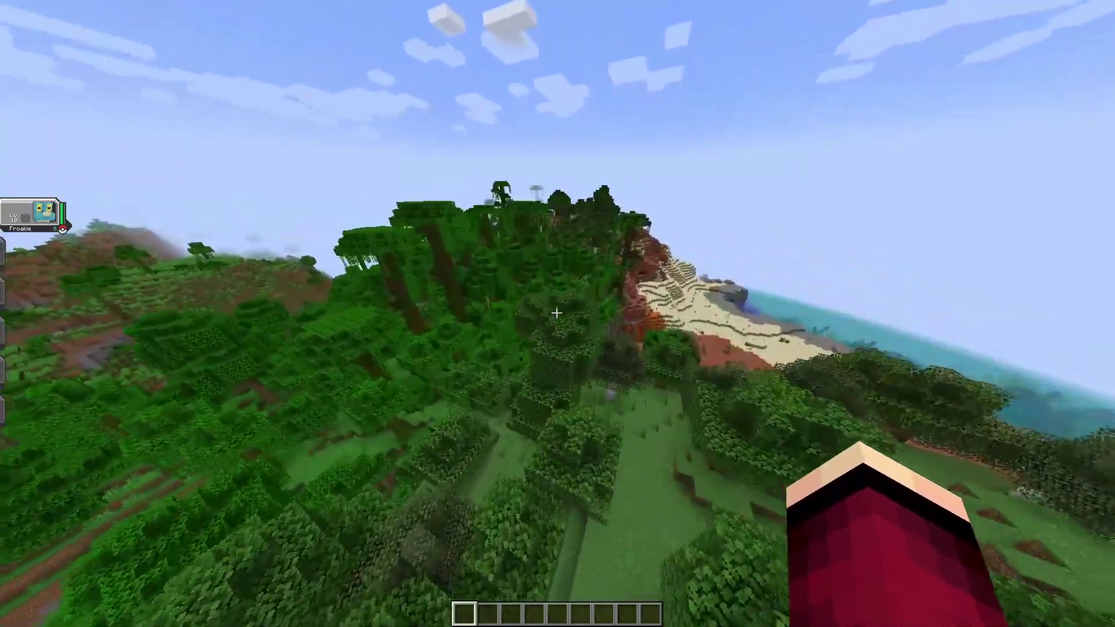
key("w")
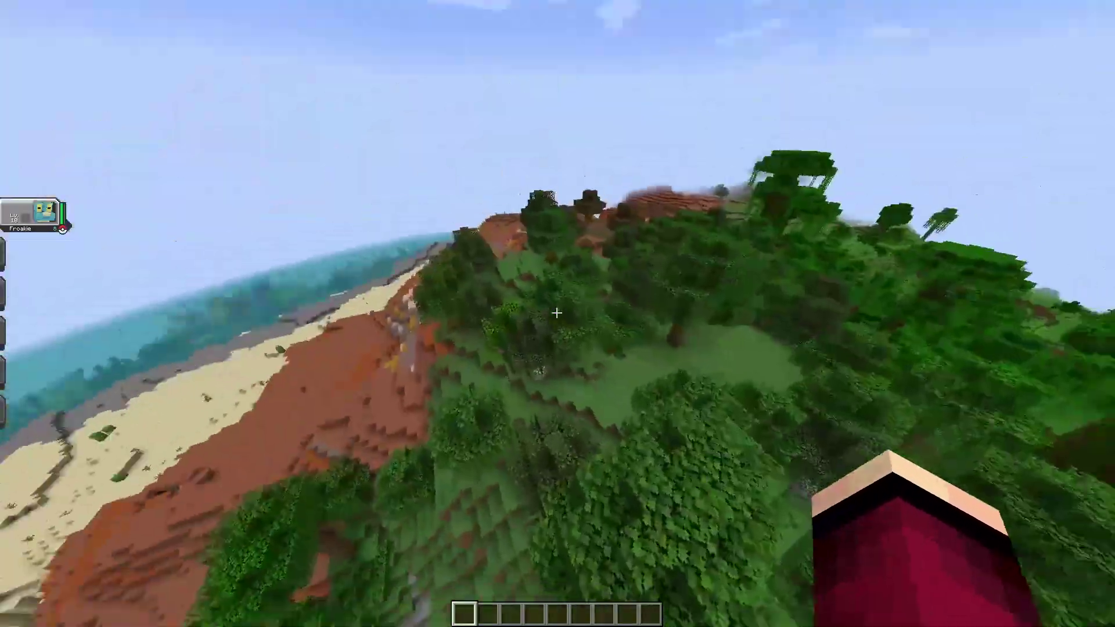
key("w")
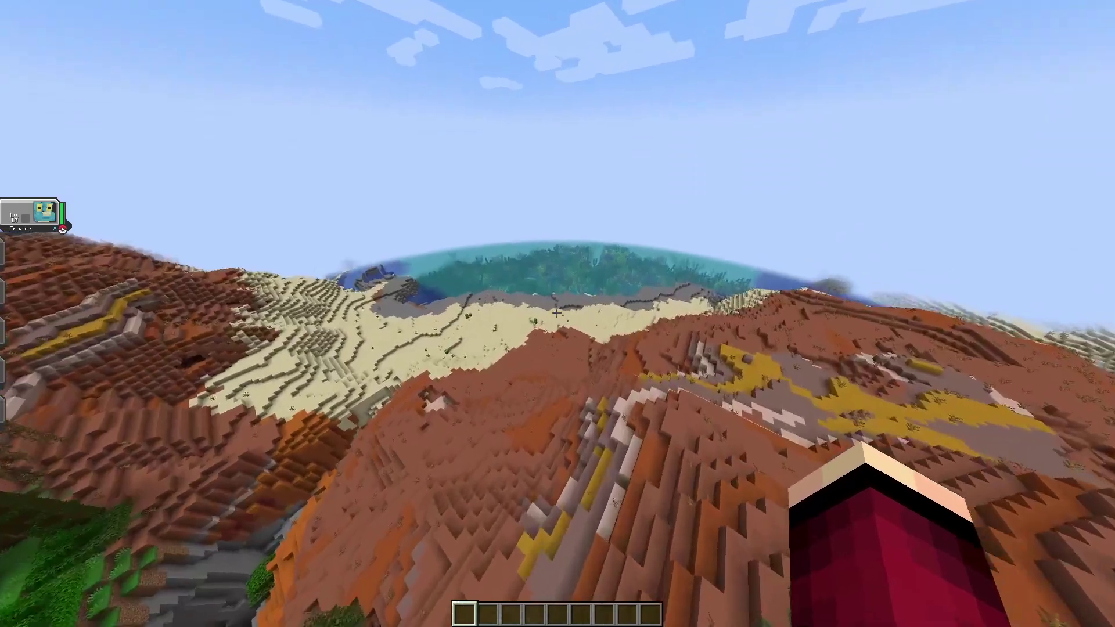
key("w")
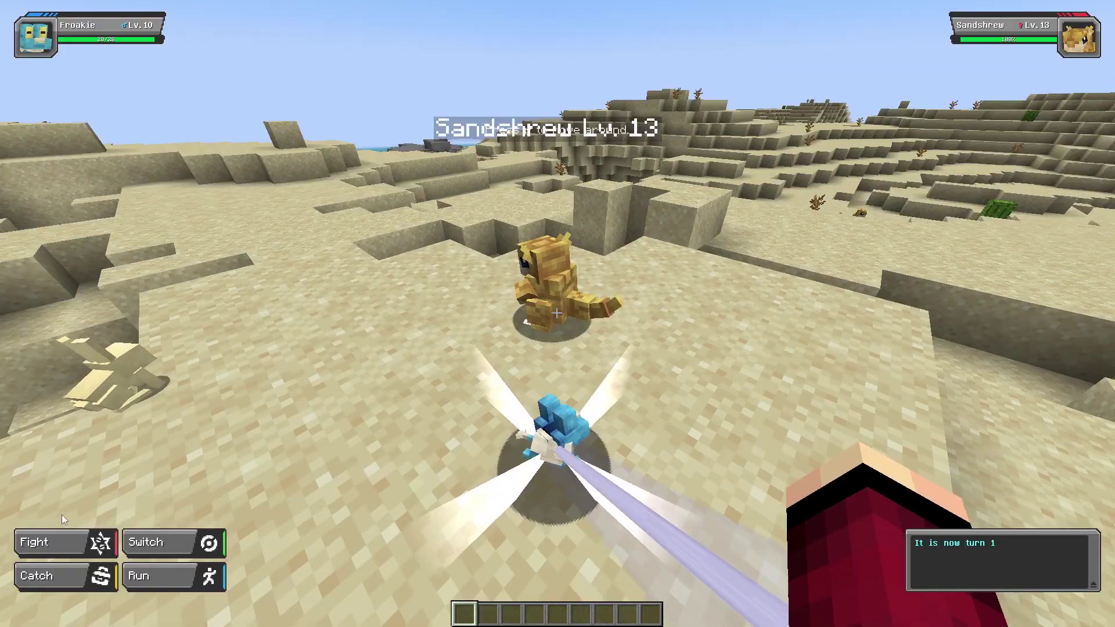
Battle the Sandshrew with Froakie's Water Gun on both turns, moving around the battlefield between the attacks
left_click(68, 535)
left_click(89, 572)
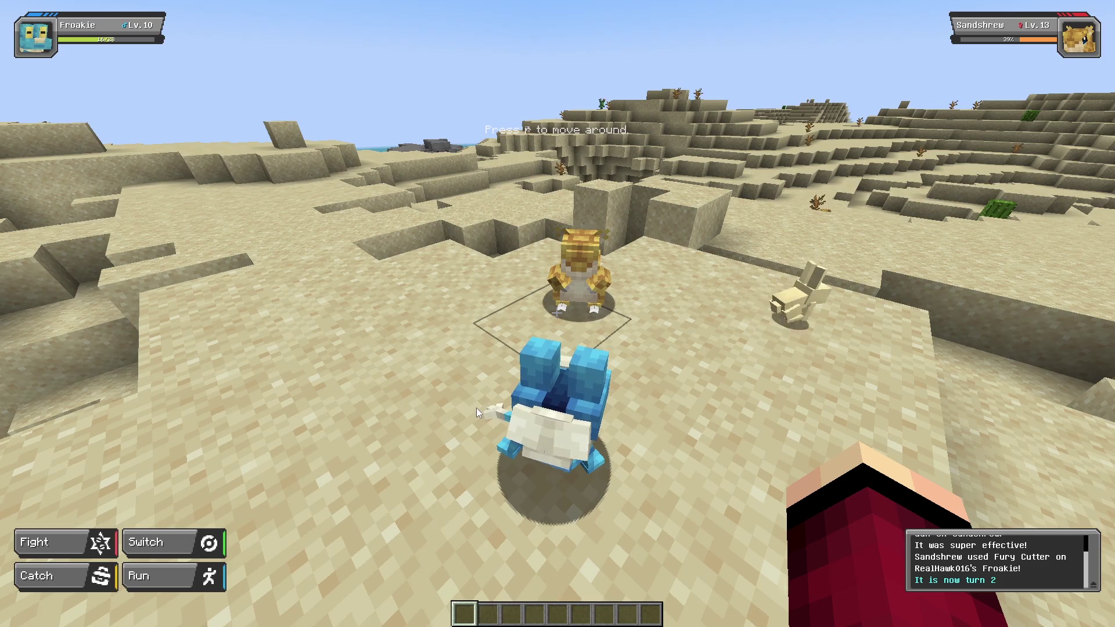
key("r")
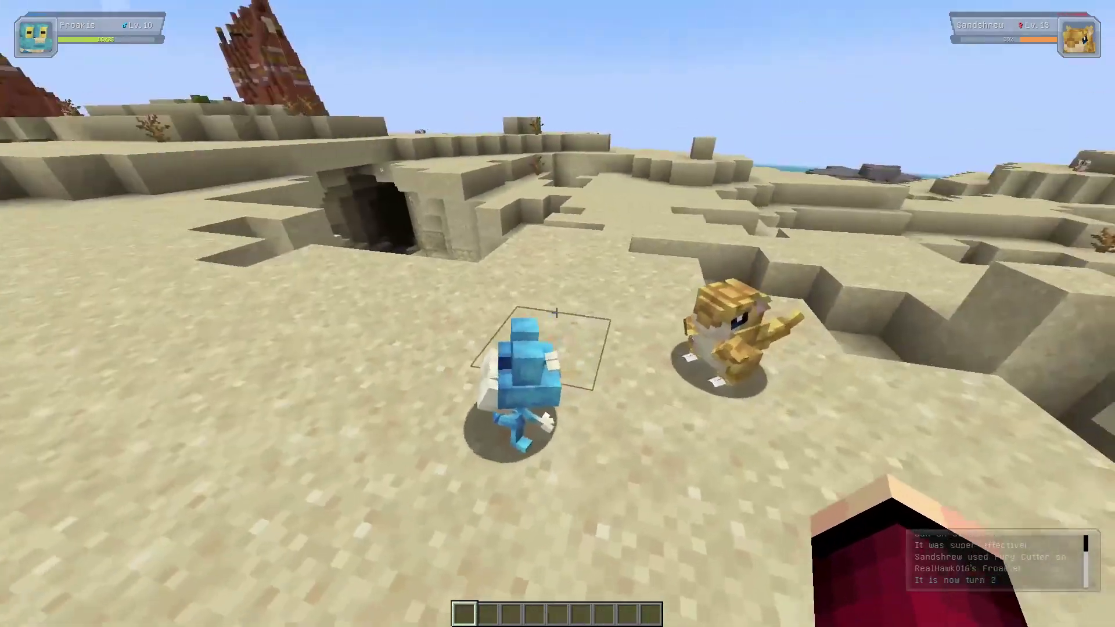
key("r")
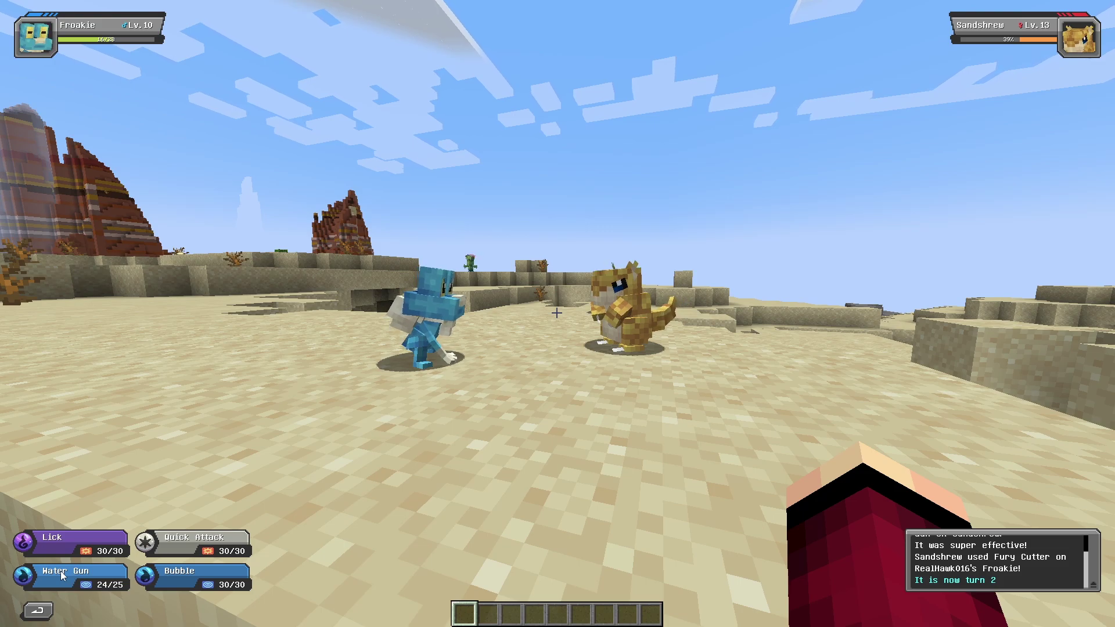
left_click(63, 576)
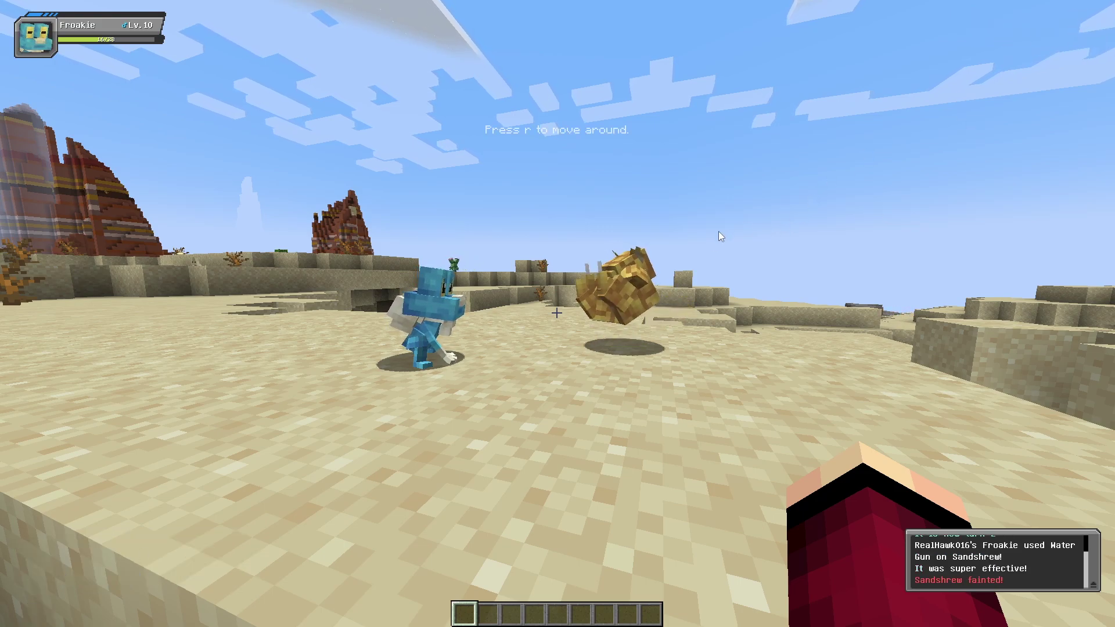